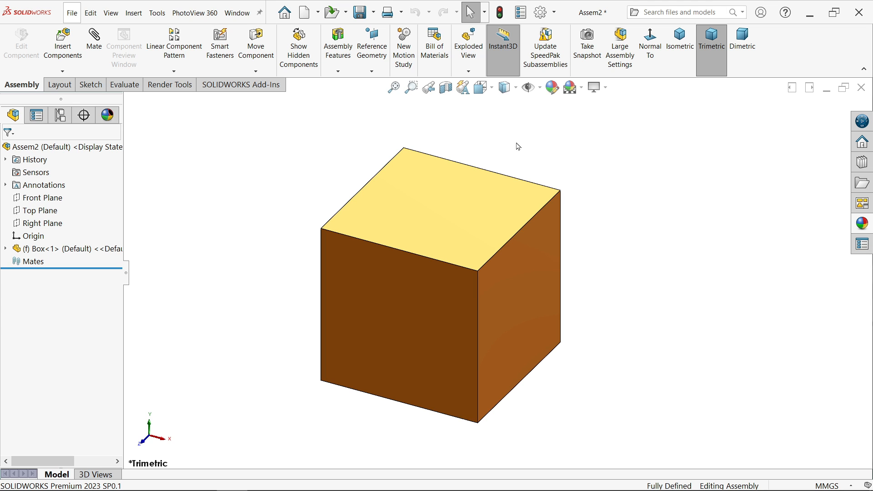
- Float the fixed Box component and move it slightly up and to the right
{"action": "left_click", "coordinate": [392, 277]}
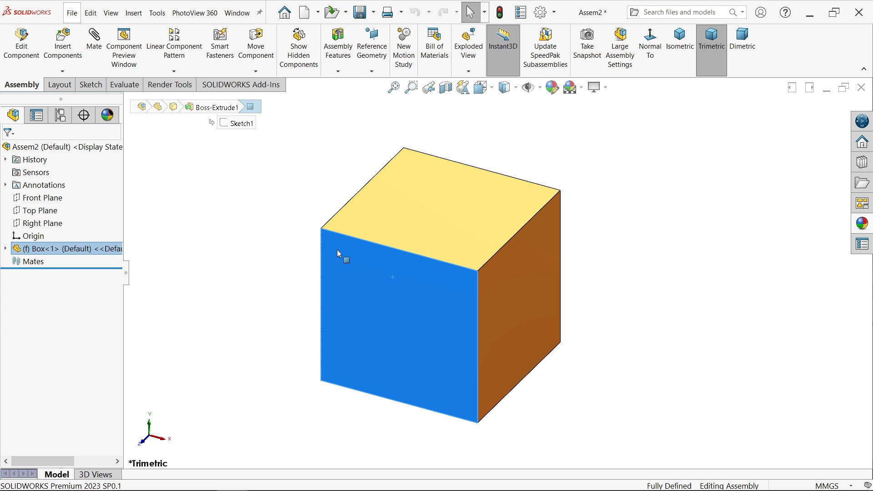
{"action": "left_click", "coordinate": [265, 229]}
{"action": "right_click", "coordinate": [409, 280]}
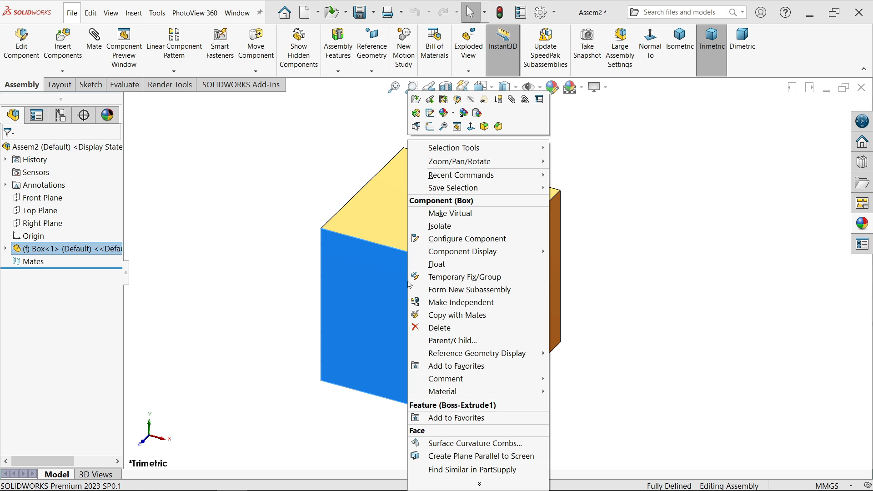
{"action": "left_click", "coordinate": [437, 266]}
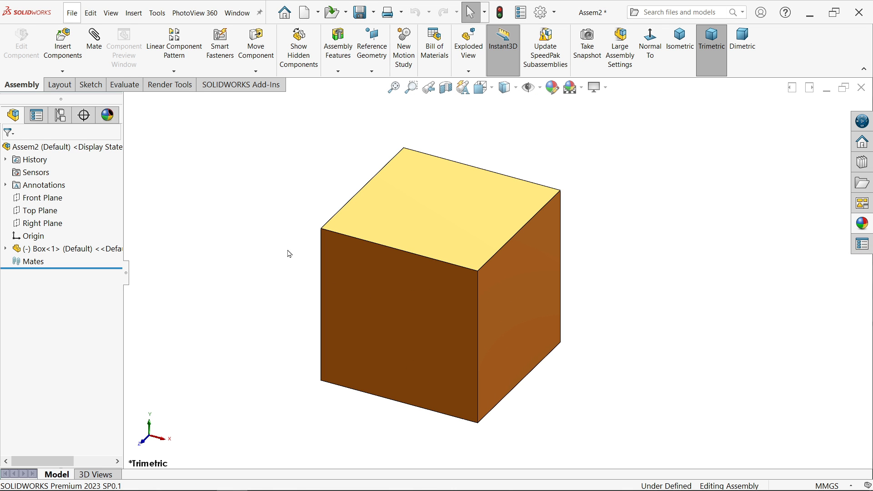
{"action": "left_click_drag", "start_coordinate": [418, 271], "coordinate": [439, 258]}
{"action": "left_click", "coordinate": [231, 202]}
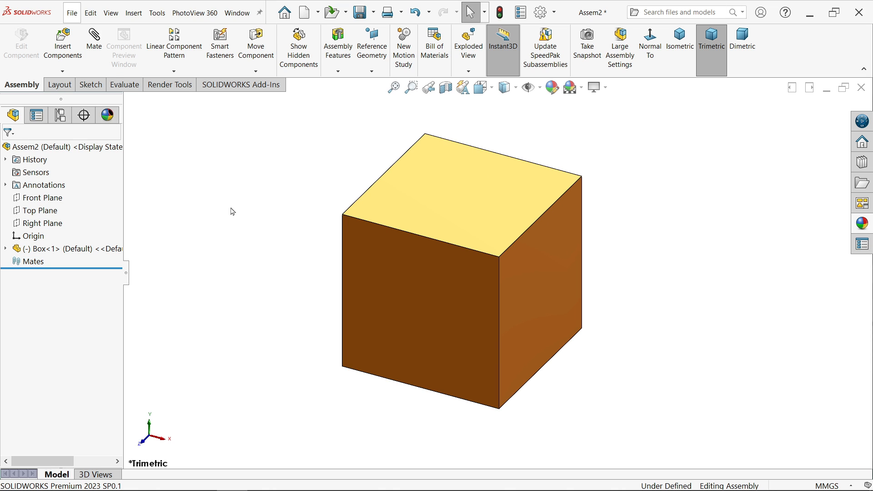
- Sketch a wavy four-point spline on the Front Plane, starting at the origin and extending right past the box, and exit the sketch
{"action": "left_click", "coordinate": [54, 197]}
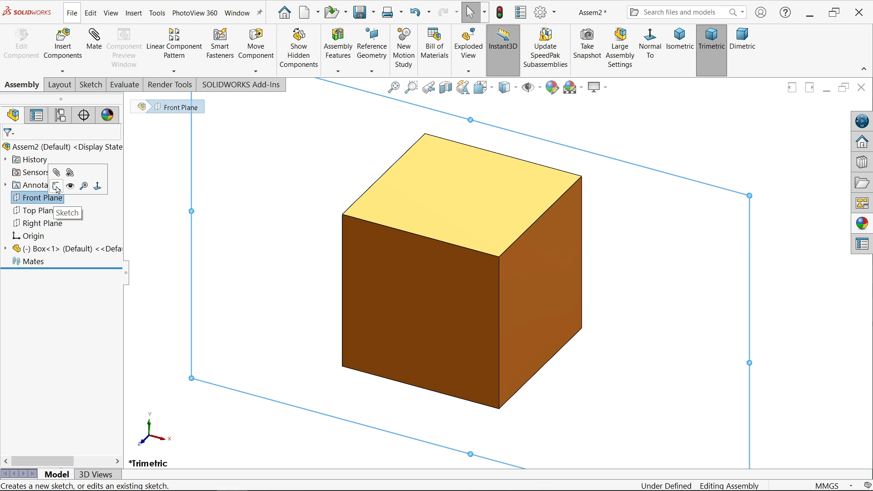
{"action": "left_click", "coordinate": [56, 187]}
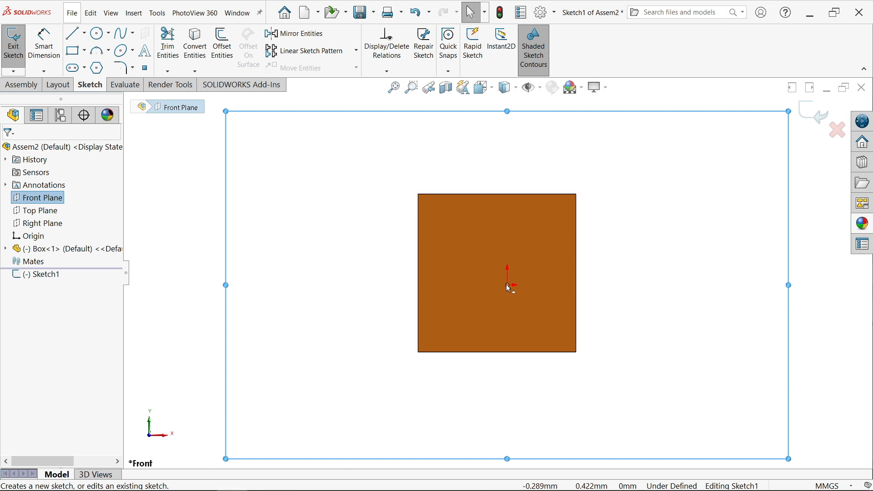
{"action": "left_click", "coordinate": [121, 33]}
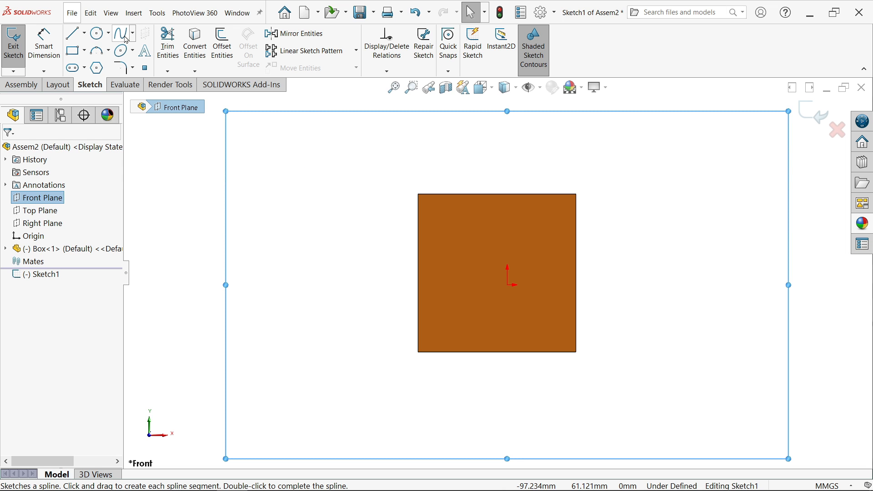
{"action": "left_click", "coordinate": [507, 285]}
{"action": "scroll", "coordinate": [516, 280], "scroll_direction": "up", "scroll_amount": 2}
{"action": "scroll", "coordinate": [519, 285], "scroll_direction": "up", "scroll_amount": 3}
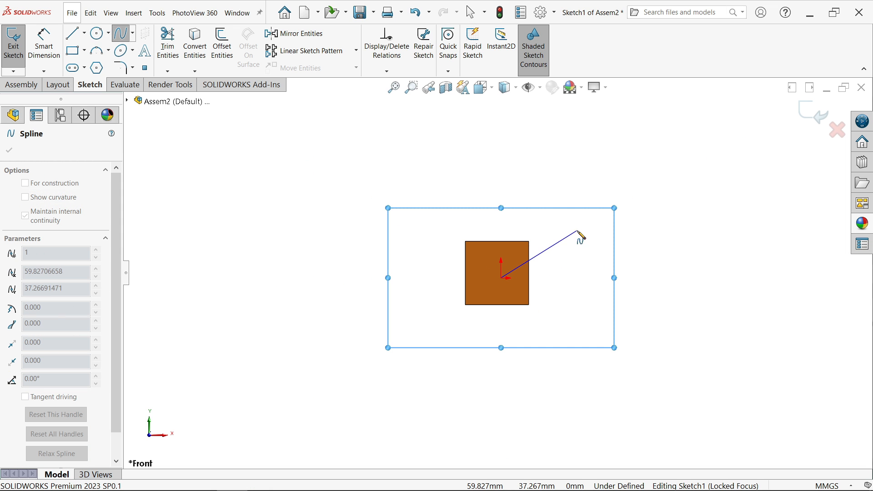
{"action": "left_click", "coordinate": [604, 206]}
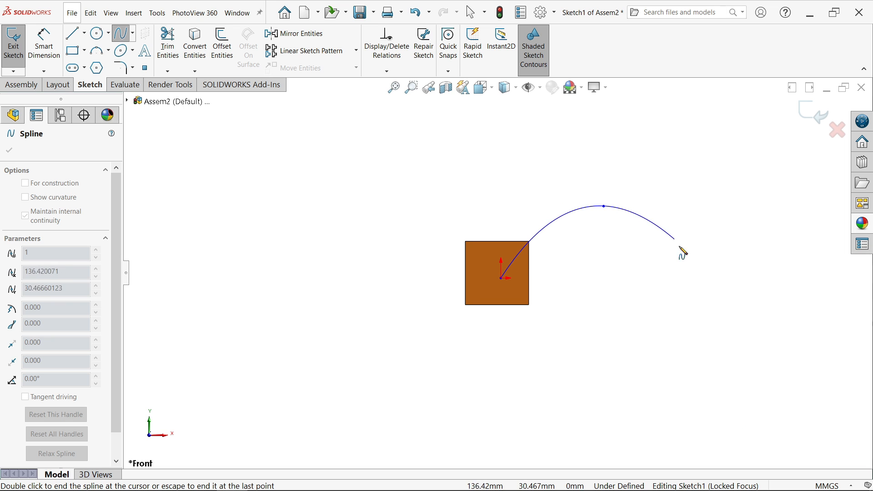
{"action": "left_click", "coordinate": [743, 335]}
{"action": "scroll", "coordinate": [746, 327], "scroll_direction": "up", "scroll_amount": 3}
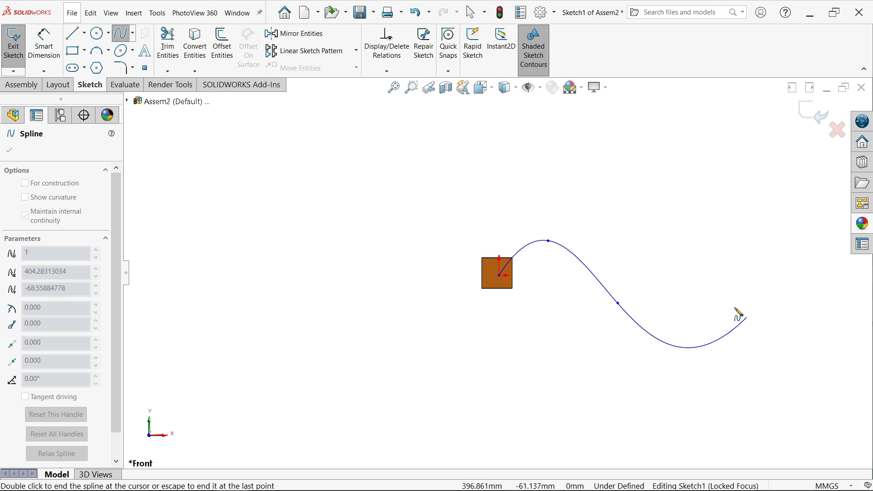
{"action": "left_click", "coordinate": [680, 255]}
{"action": "right_click", "coordinate": [692, 264]}
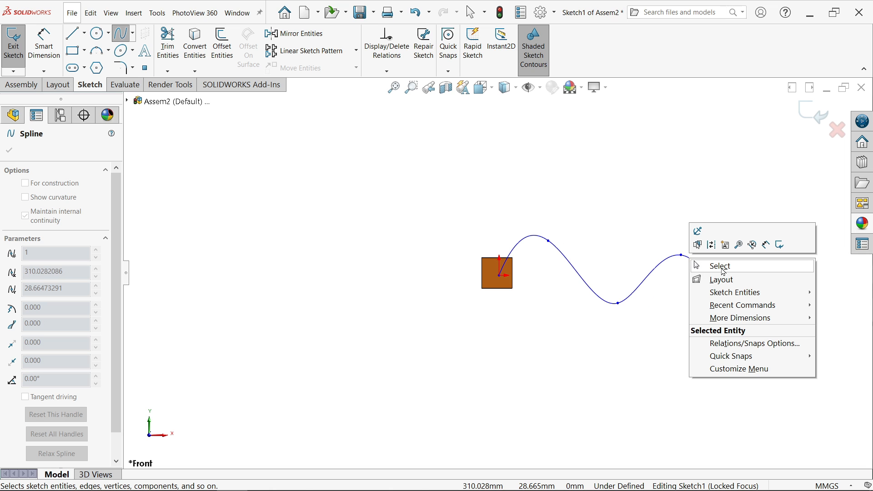
{"action": "left_click", "coordinate": [721, 268]}
{"action": "scroll", "coordinate": [599, 267], "scroll_direction": "down", "scroll_amount": 3}
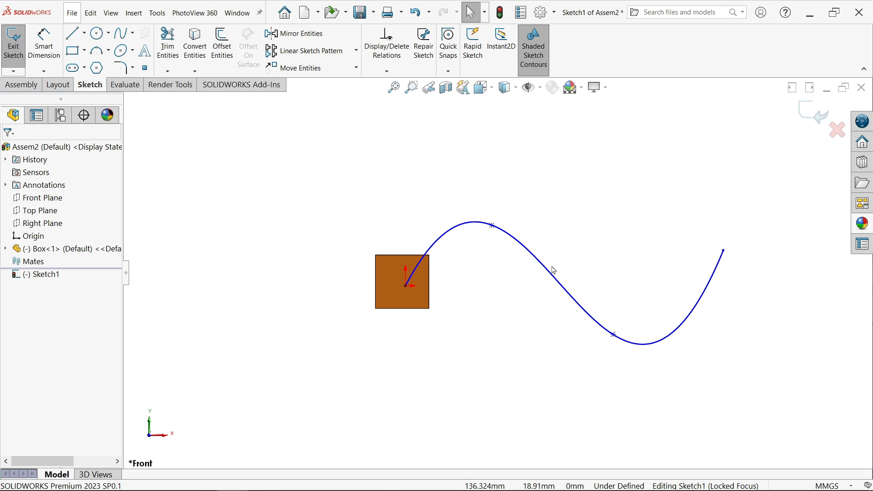
{"action": "left_click", "coordinate": [816, 115]}
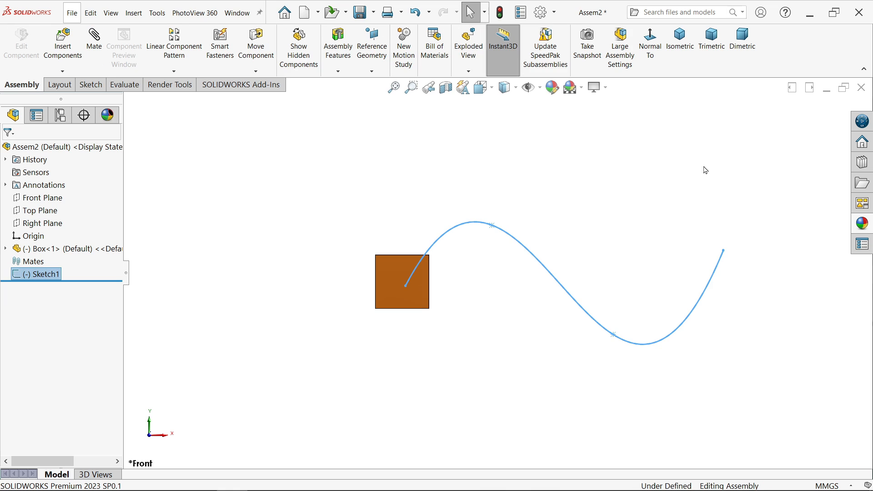
- Set up an advanced Path Mate between the box's top front-right corner vertex and the sketched spline
{"action": "middle_click_drag", "start_coordinate": [574, 202], "coordinate": [548, 244]}
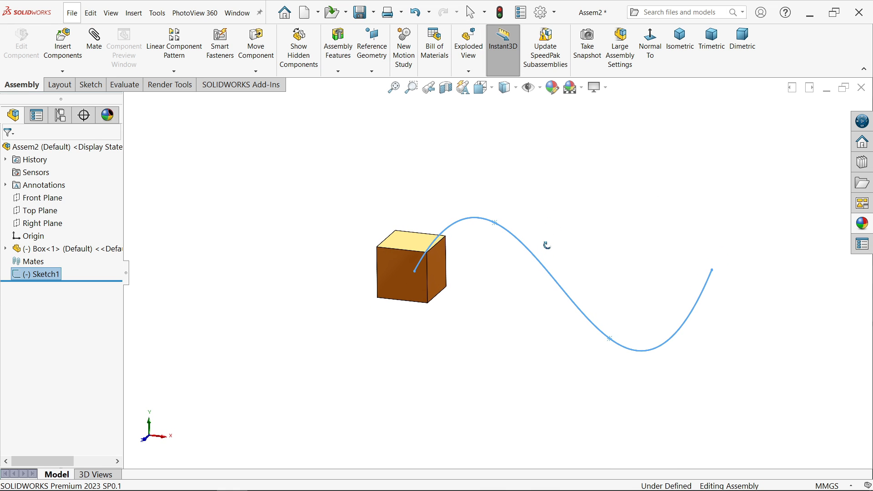
{"action": "scroll", "coordinate": [582, 285], "scroll_direction": "down", "scroll_amount": 2}
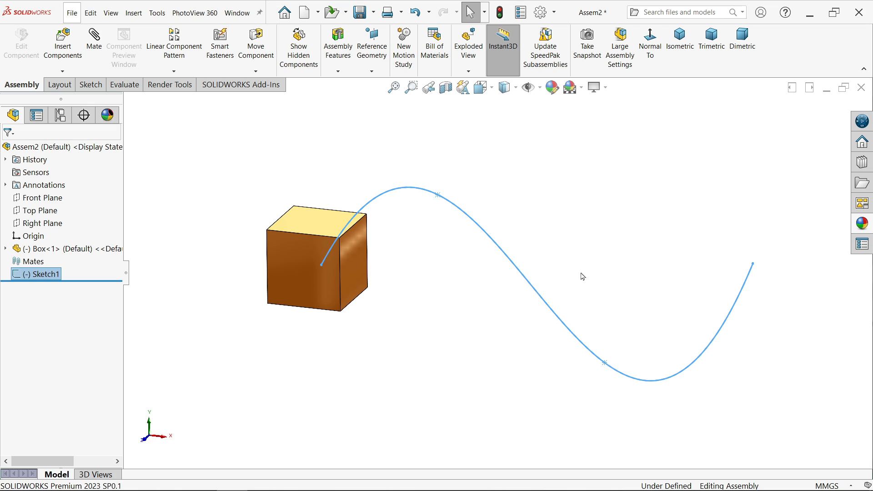
{"action": "scroll", "coordinate": [582, 276], "scroll_direction": "down", "scroll_amount": 2}
{"action": "left_click", "coordinate": [384, 257]}
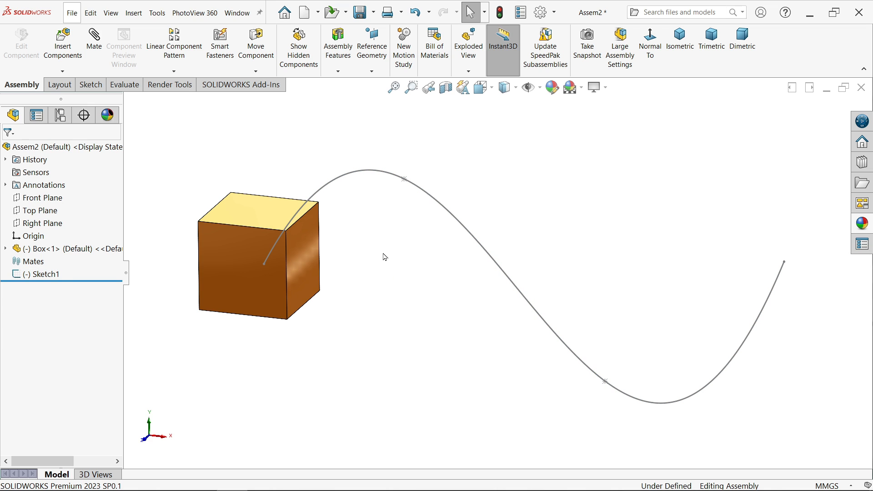
{"action": "left_click", "coordinate": [99, 48]}
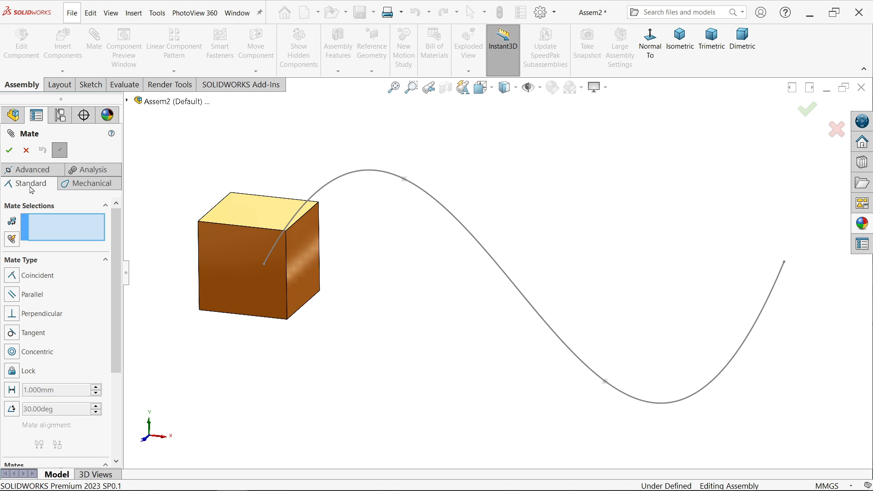
{"action": "left_click", "coordinate": [28, 172]}
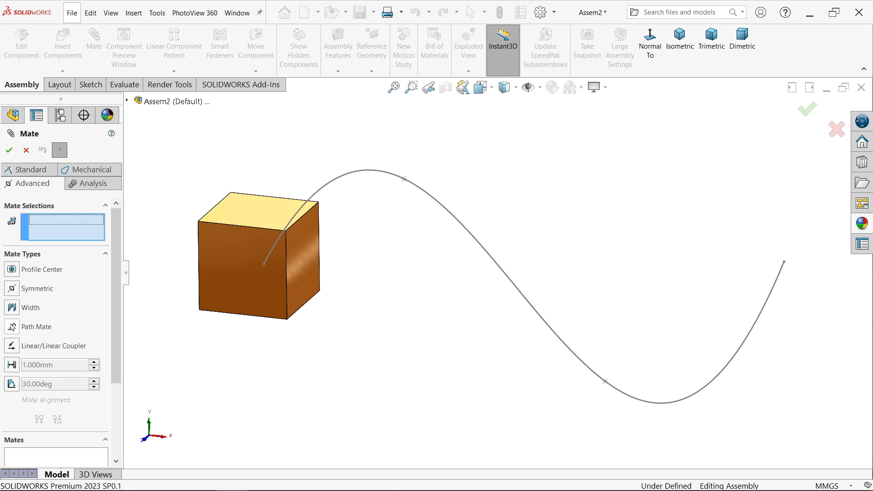
{"action": "left_click", "coordinate": [13, 329]}
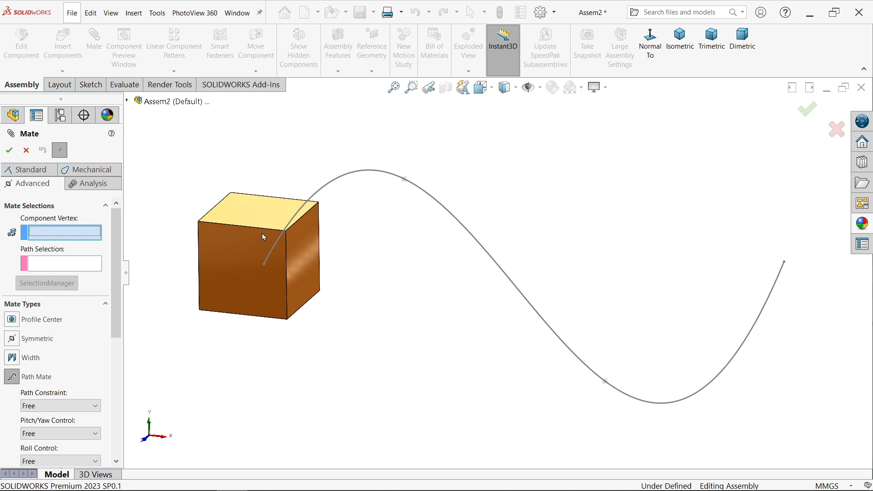
{"action": "left_click", "coordinate": [287, 231]}
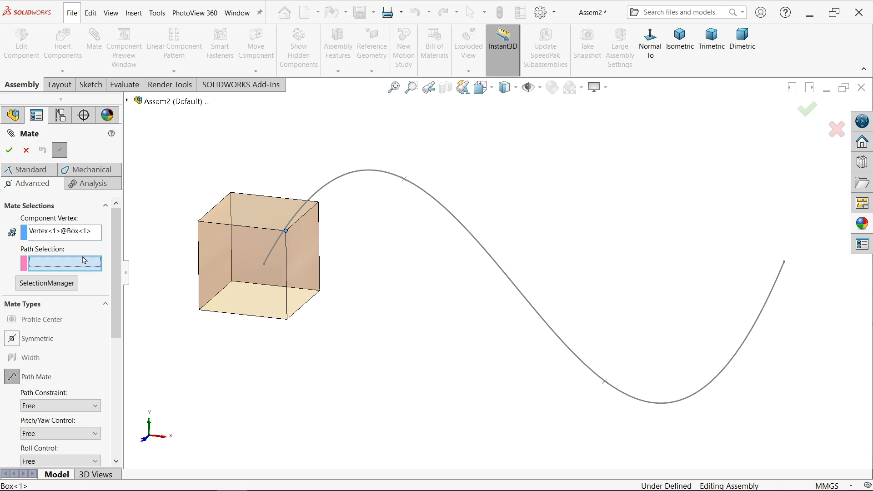
{"action": "left_click", "coordinate": [328, 189]}
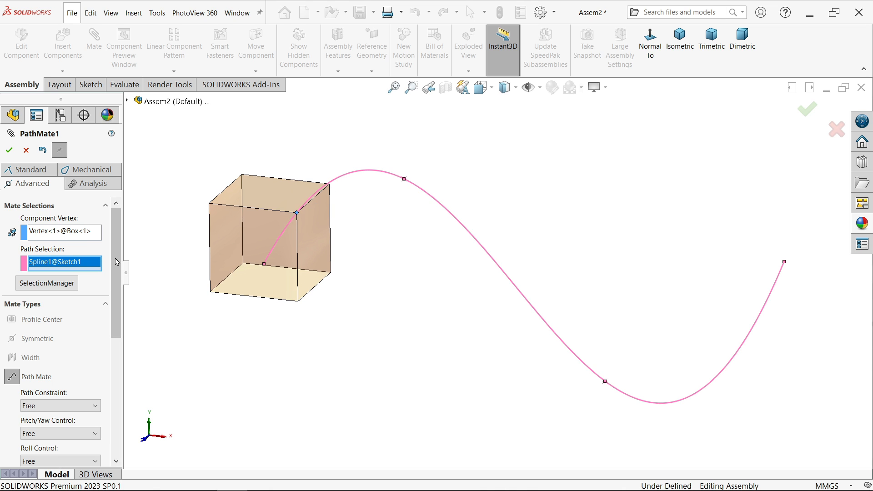
- Keep the path constraint, pitch/yaw control and roll control at Free, and accept the path mate
{"action": "scroll", "coordinate": [55, 318], "scroll_direction": "down", "scroll_amount": 3}
{"action": "left_click", "coordinate": [50, 328]}
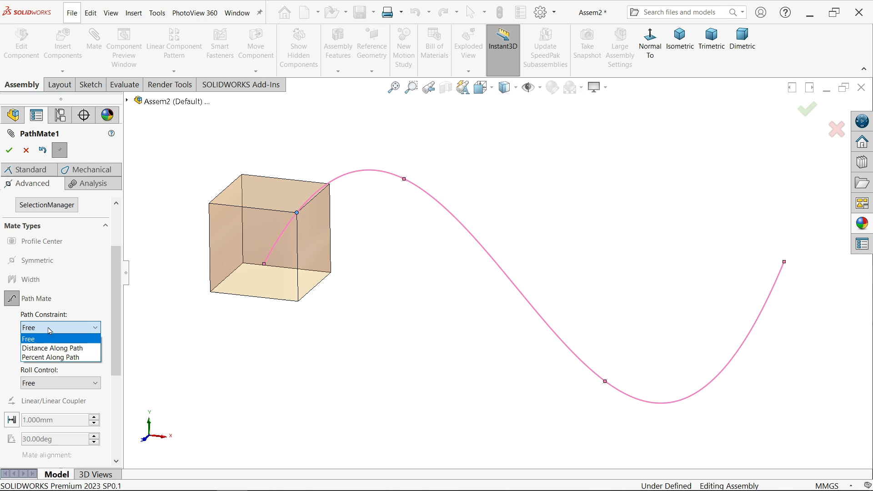
{"action": "left_click", "coordinate": [48, 338]}
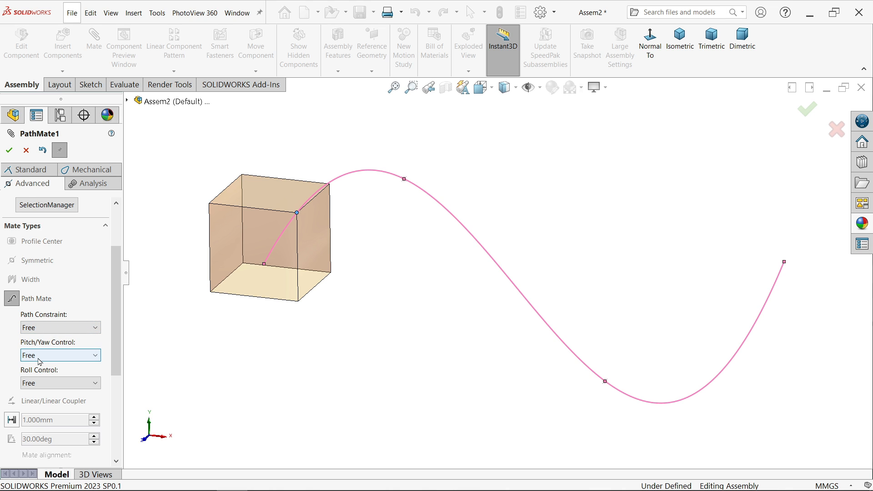
{"action": "left_click", "coordinate": [39, 362]}
{"action": "left_click", "coordinate": [39, 359]}
{"action": "left_click", "coordinate": [48, 385]}
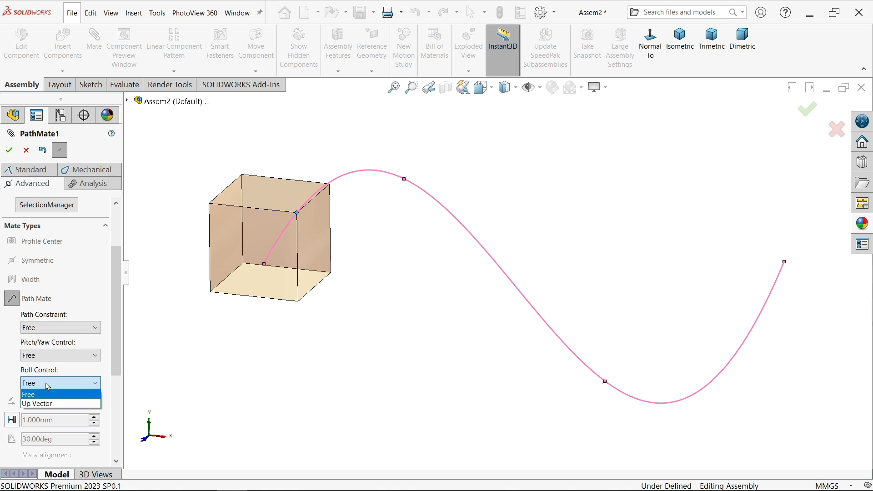
{"action": "left_click", "coordinate": [48, 384]}
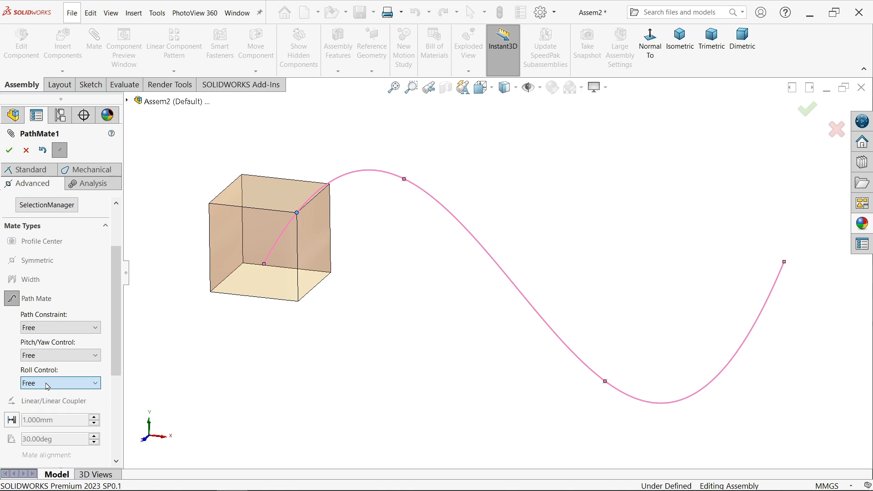
{"action": "left_click", "coordinate": [8, 150]}
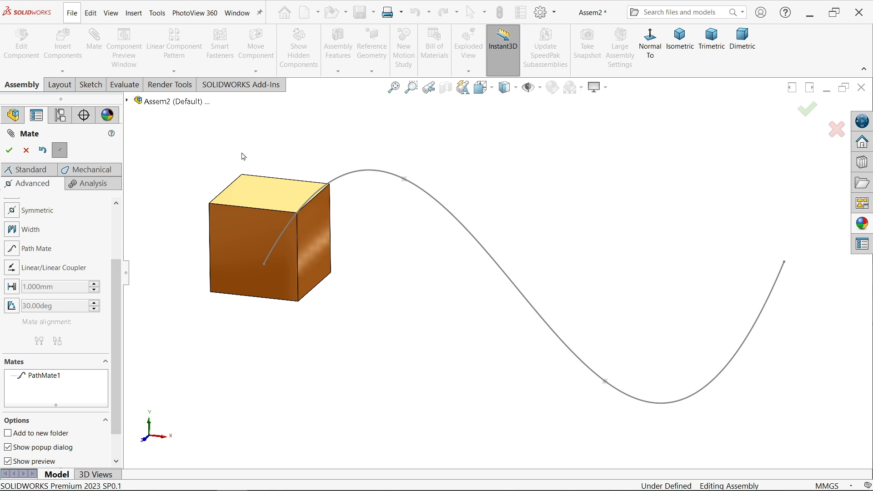
{"action": "left_click", "coordinate": [26, 150]}
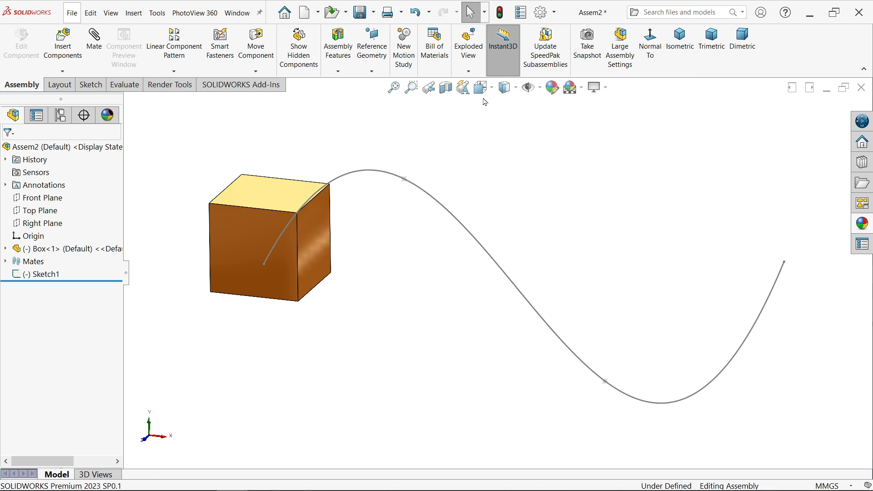
- Enable the SOLIDWORKS Motion add-in and check that it is active in the add-ins list
{"action": "left_click", "coordinate": [220, 86]}
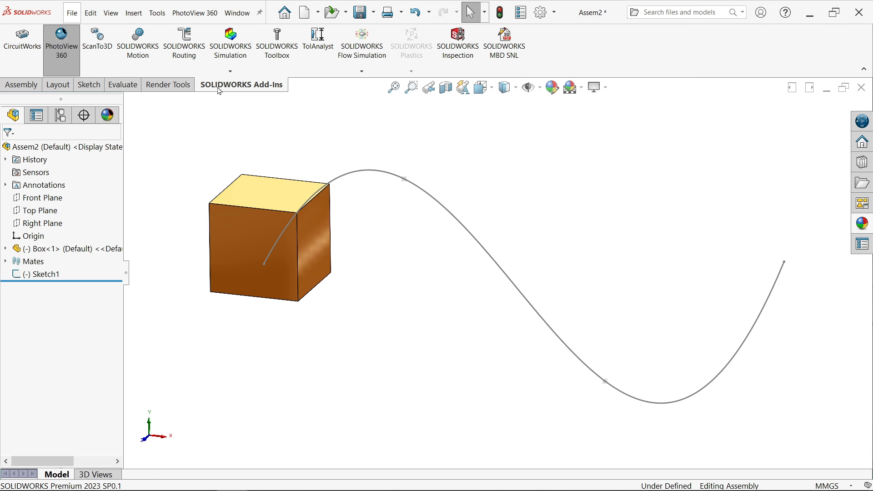
{"action": "left_click", "coordinate": [137, 56]}
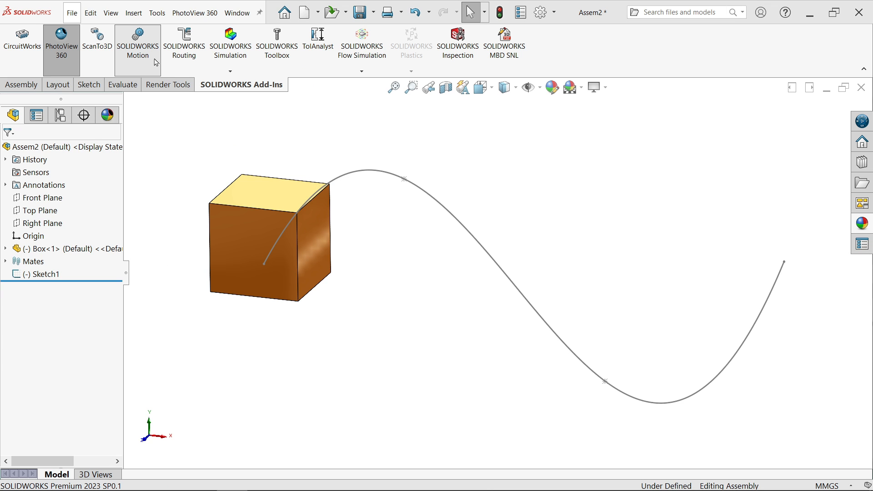
{"action": "left_click", "coordinate": [554, 13]}
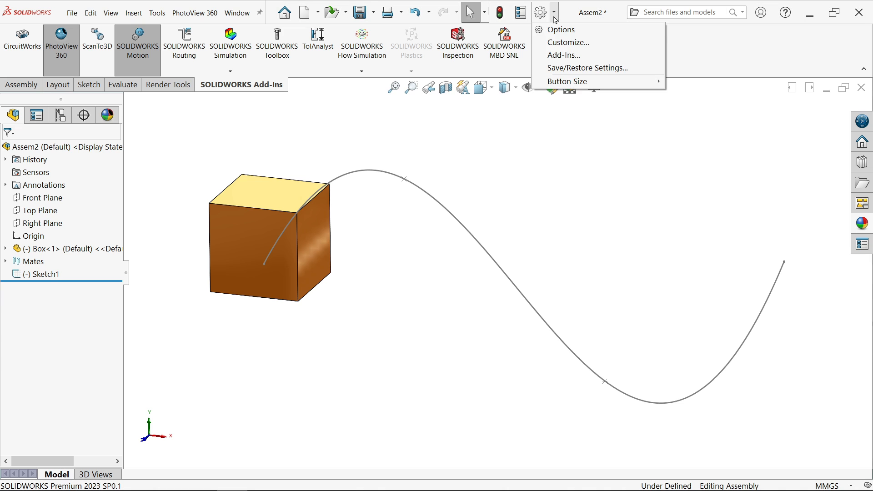
{"action": "left_click", "coordinate": [556, 55]}
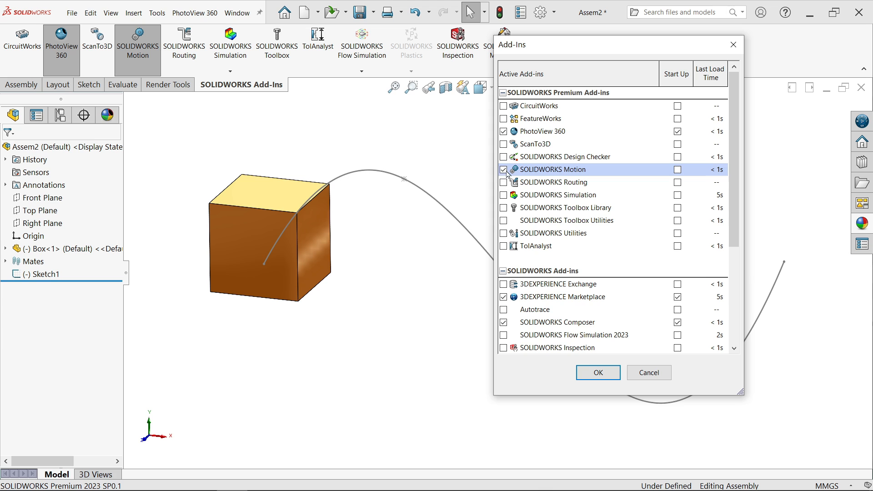
{"action": "left_click", "coordinate": [598, 373]}
- Show the MotionManager, open Motion Study 1 and dismiss the path mate constraint notice
{"action": "right_click", "coordinate": [699, 65]}
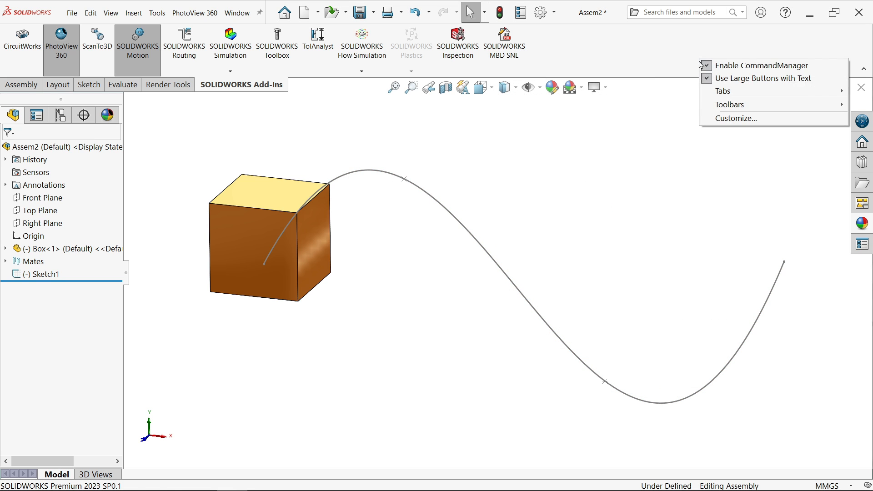
{"action": "mouse_move", "coordinate": [730, 104]}
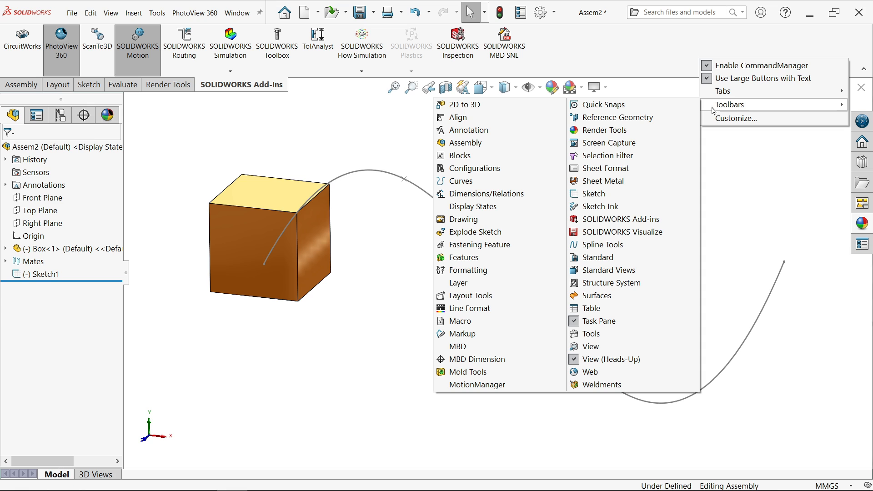
{"action": "left_click", "coordinate": [477, 385]}
{"action": "left_click", "coordinate": [152, 475]}
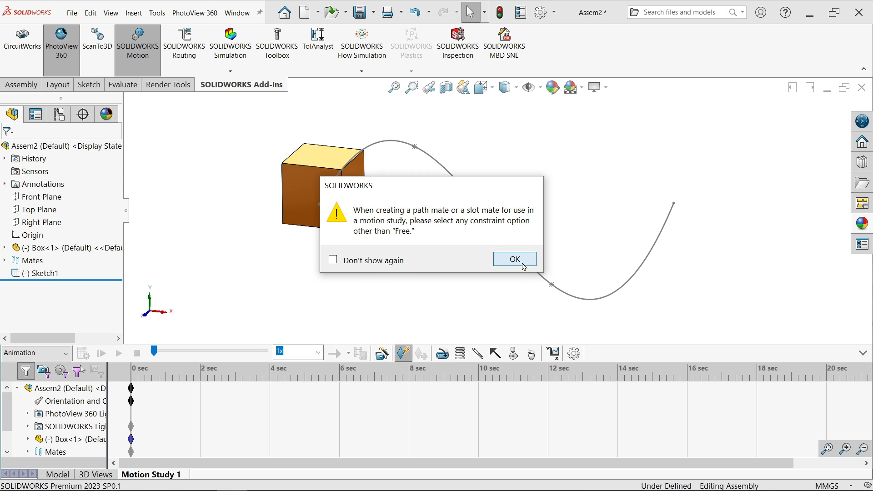
{"action": "left_click", "coordinate": [521, 262]}
- Set the study type to Motion Analysis and start a Path Mate Motor that drives PathMate1
{"action": "left_click", "coordinate": [37, 357]}
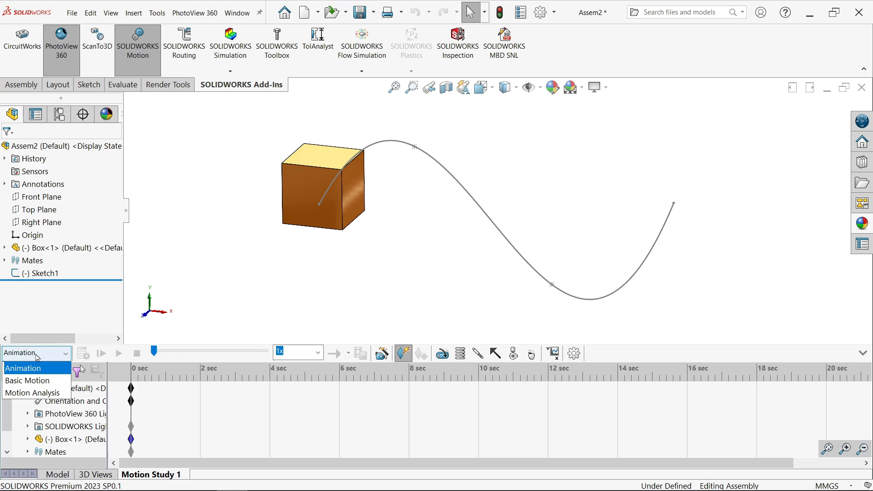
{"action": "left_click", "coordinate": [25, 393]}
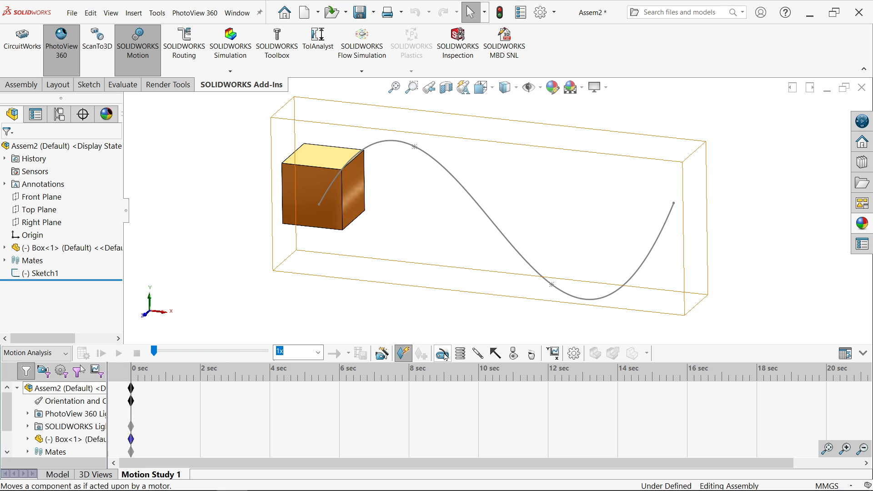
{"action": "left_click", "coordinate": [443, 354]}
{"action": "scroll", "coordinate": [489, 215], "scroll_direction": "down", "scroll_amount": 2}
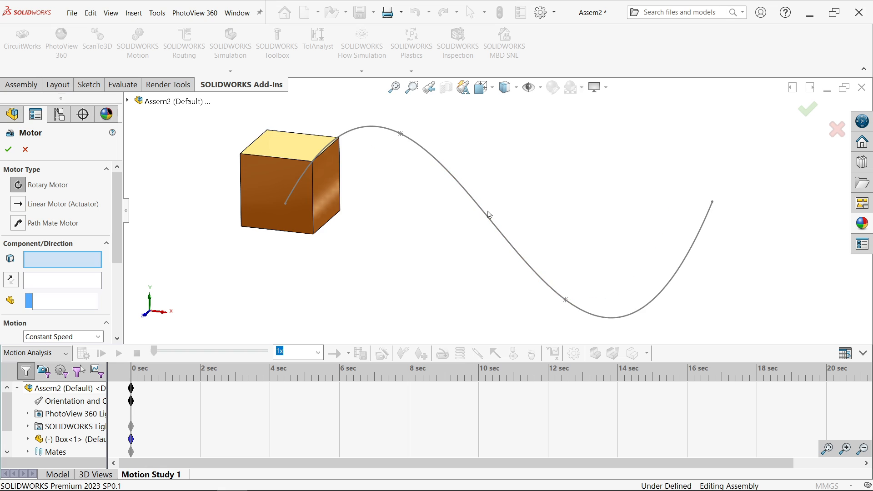
{"action": "left_click", "coordinate": [16, 225]}
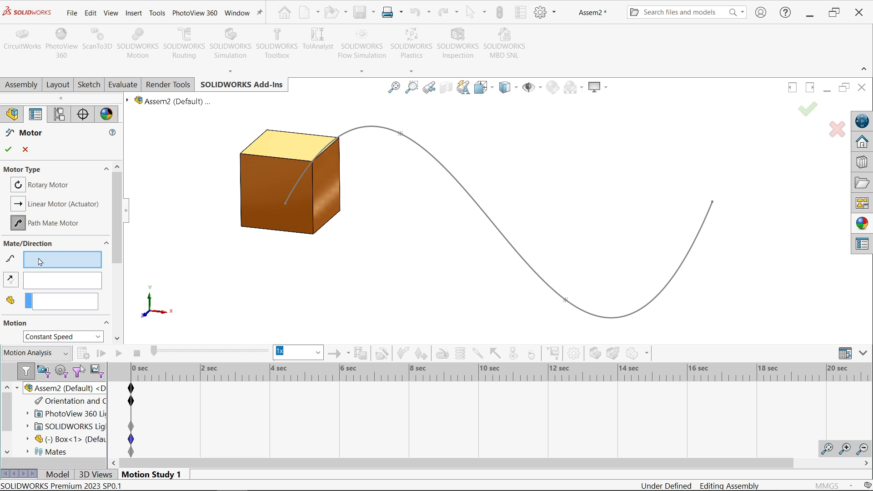
{"action": "left_click", "coordinate": [28, 452]}
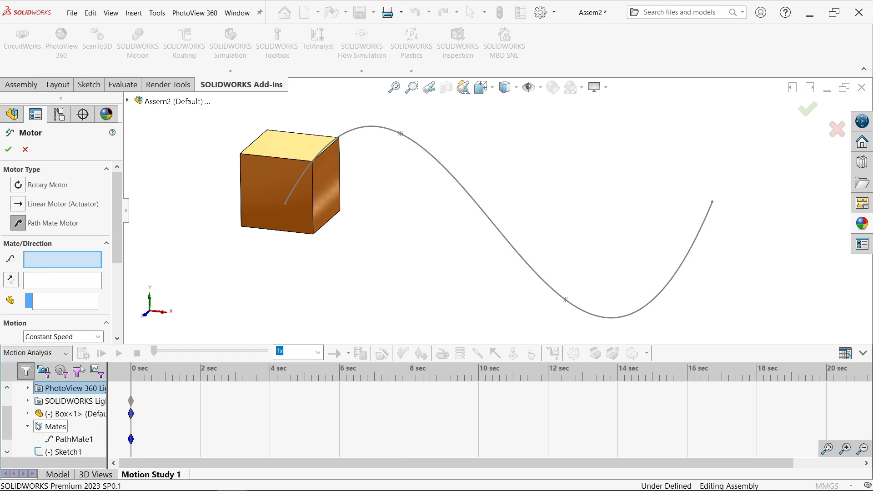
{"action": "left_click", "coordinate": [73, 440]}
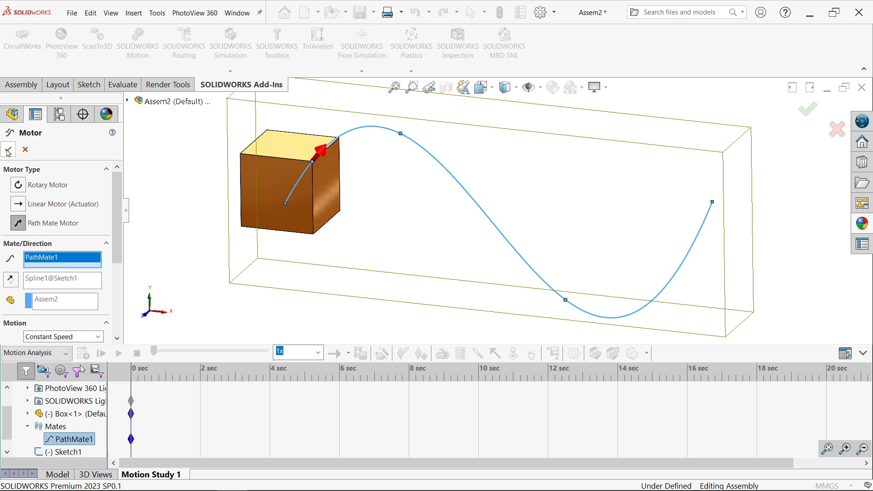
- Give the path mate motor a constant speed of 50 mm/s and accept it
{"action": "left_click_drag", "start_coordinate": [120, 239], "coordinate": [121, 289]}
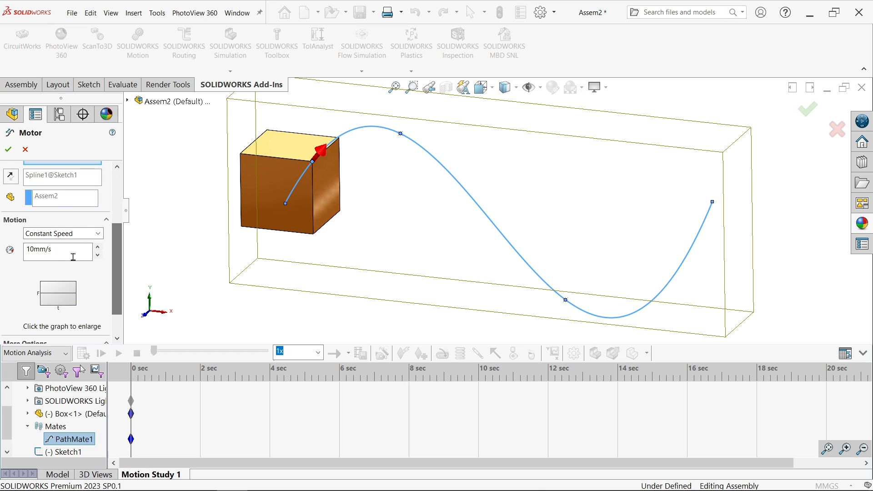
{"action": "left_click", "coordinate": [81, 237]}
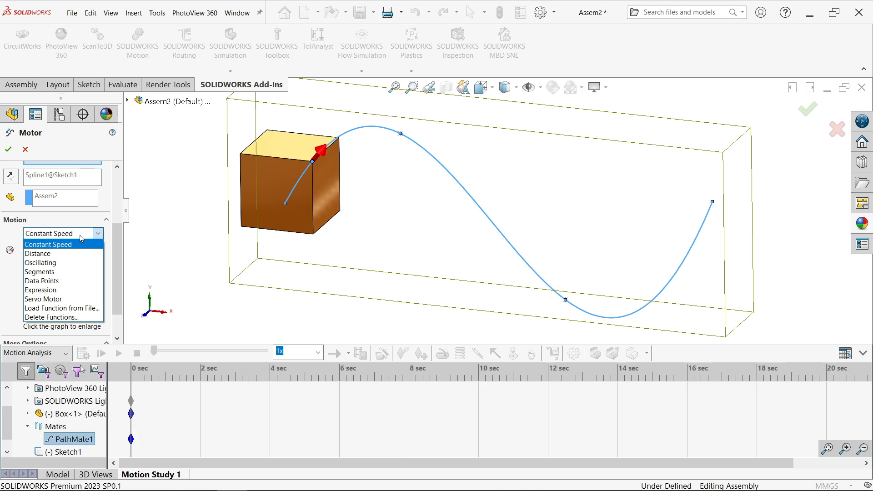
{"action": "left_click", "coordinate": [49, 244]}
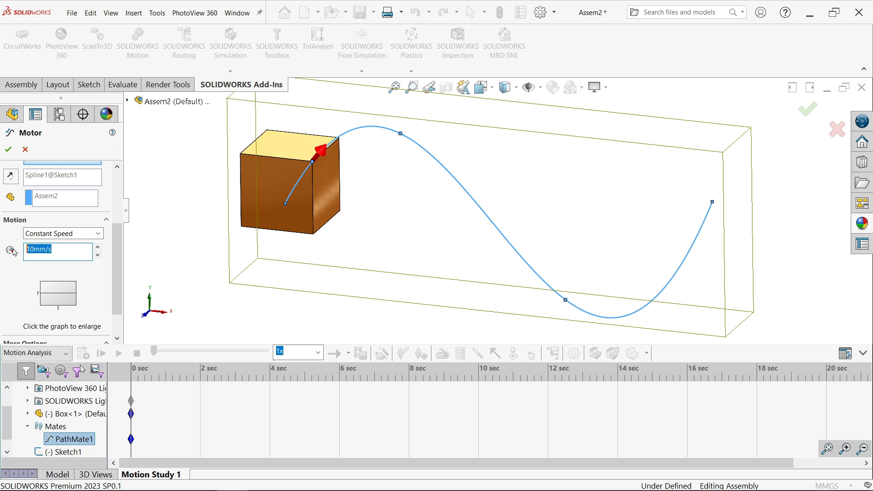
{"action": "type", "text": "50"}
{"action": "left_click", "coordinate": [163, 193]}
{"action": "left_click", "coordinate": [9, 149]}
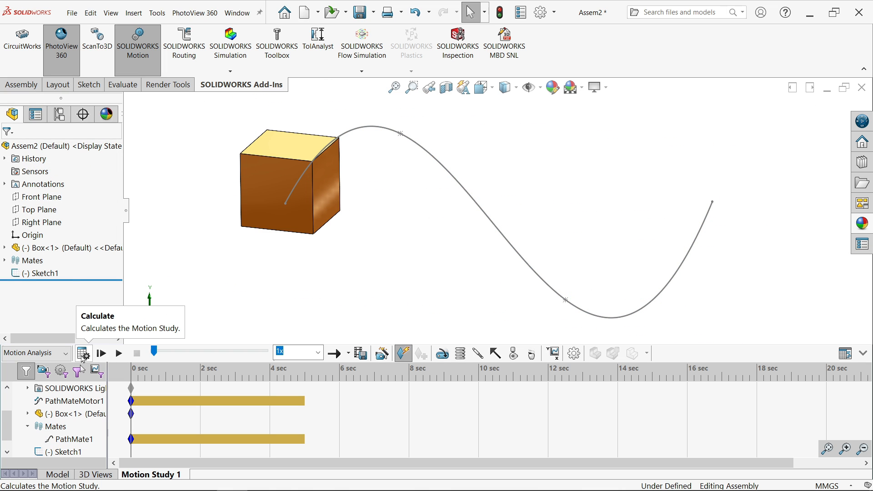
- Calculate the motion study and play it from the start
{"action": "left_click", "coordinate": [82, 354]}
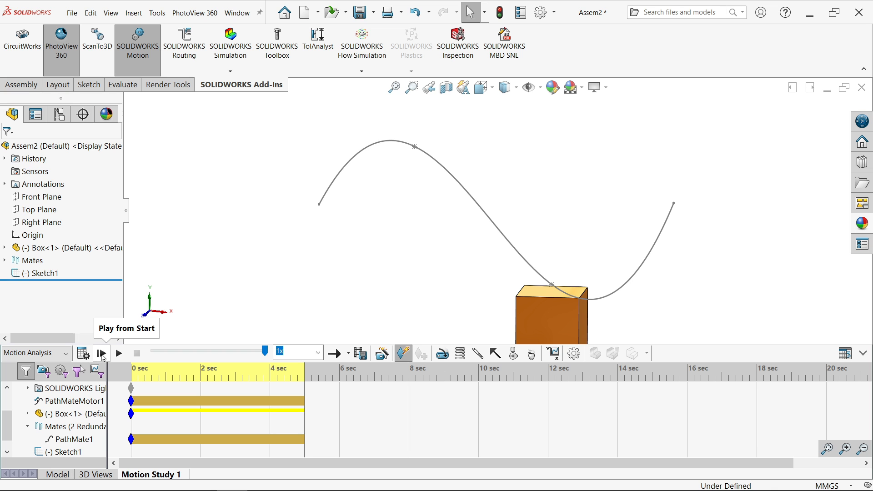
{"action": "left_click", "coordinate": [102, 354]}
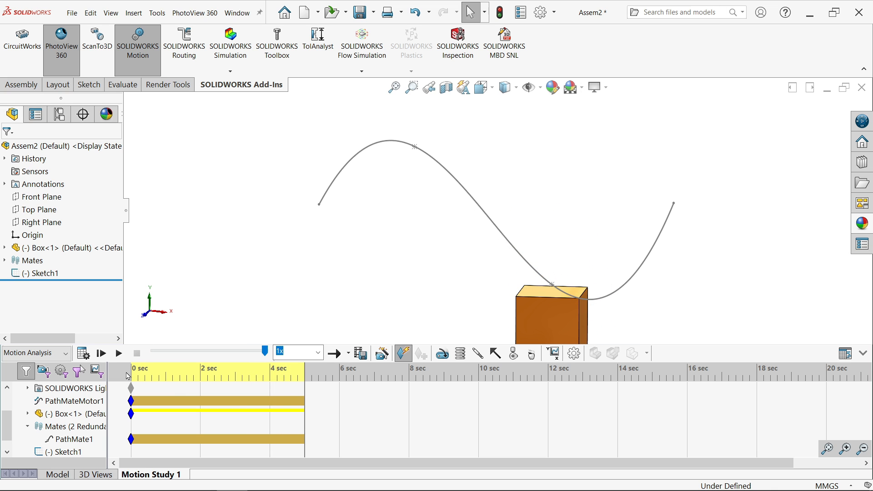
- Return to the model and show the box component's Sketch2, the vertical centerline inside the box
{"action": "left_click", "coordinate": [51, 474]}
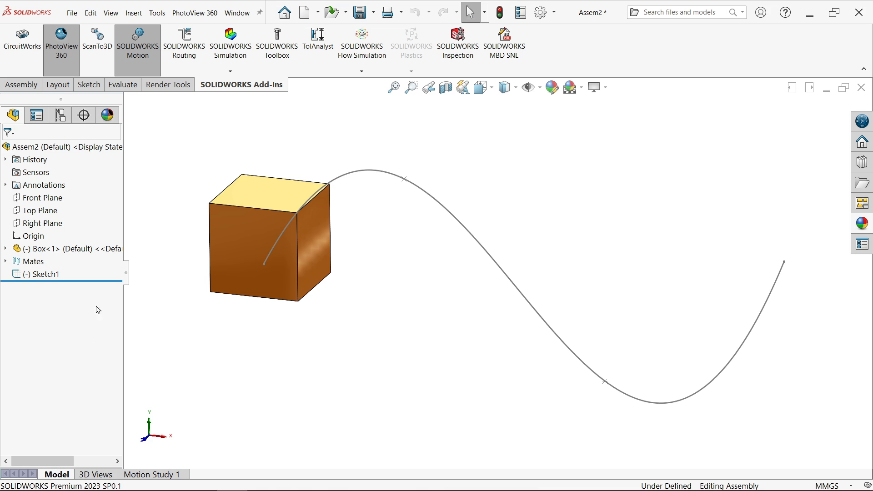
{"action": "left_click", "coordinate": [6, 249]}
{"action": "left_click", "coordinate": [41, 402]}
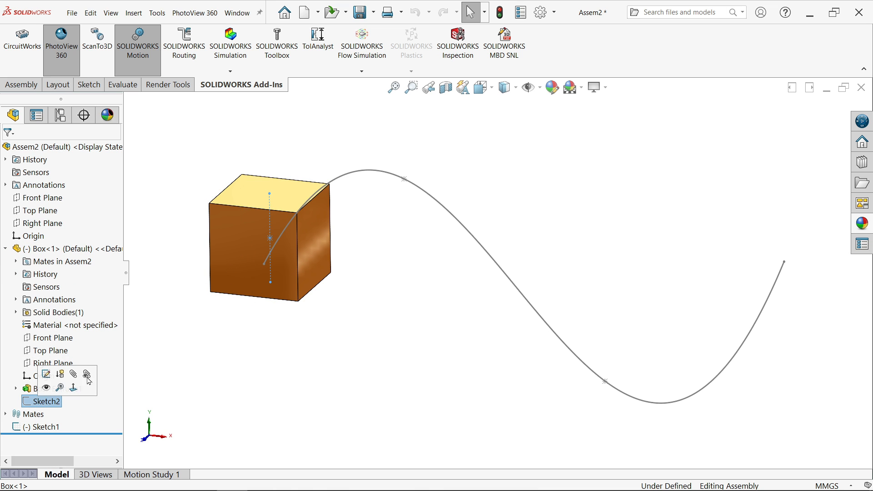
{"action": "scroll", "coordinate": [270, 205], "scroll_direction": "down", "scroll_amount": 1}
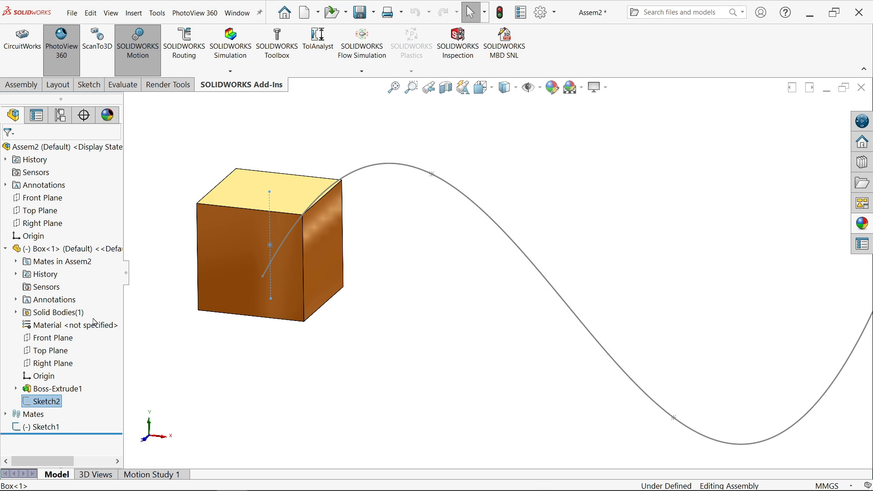
{"action": "right_click", "coordinate": [31, 404]}
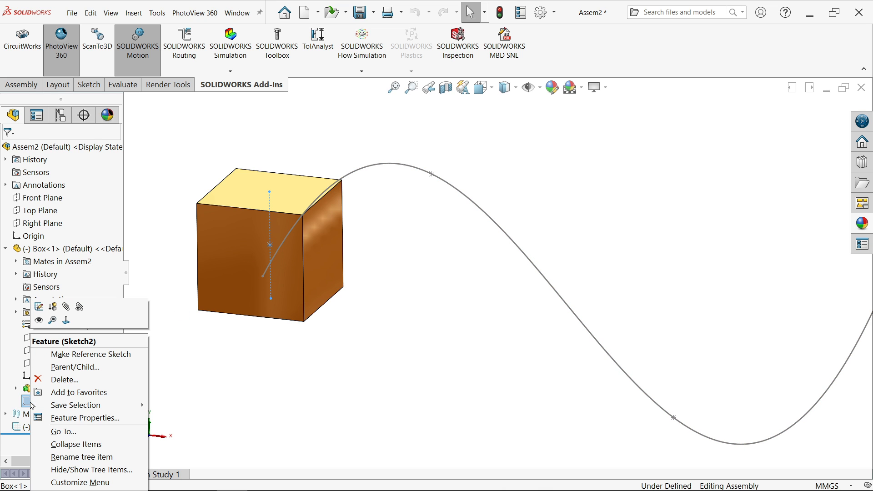
{"action": "left_click", "coordinate": [39, 321]}
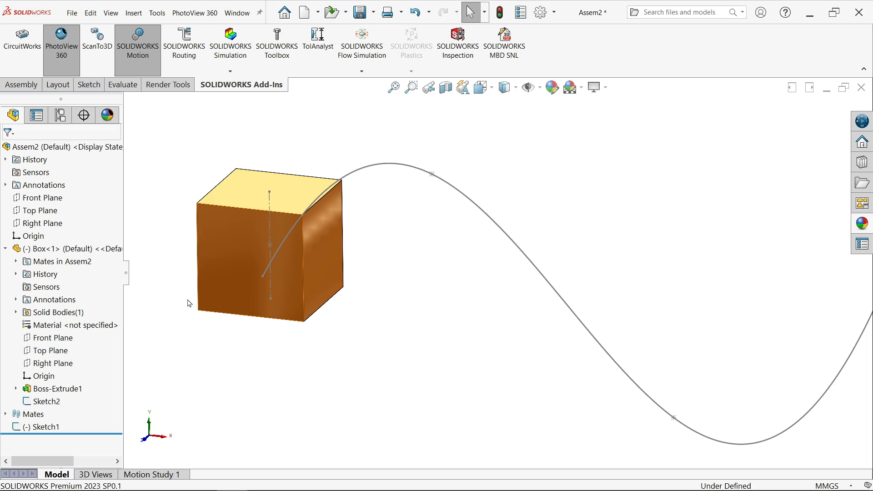
{"action": "left_click", "coordinate": [5, 249]}
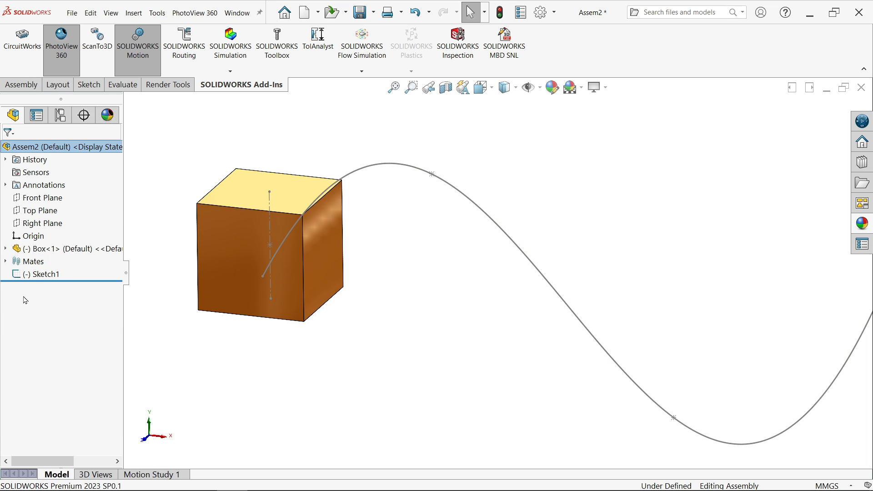
- Edit PathMate1 to replace the corner vertex with the midpoint of the box's Sketch2 centerline, and accept the mate
{"action": "left_click", "coordinate": [6, 262]}
{"action": "left_click", "coordinate": [39, 275]}
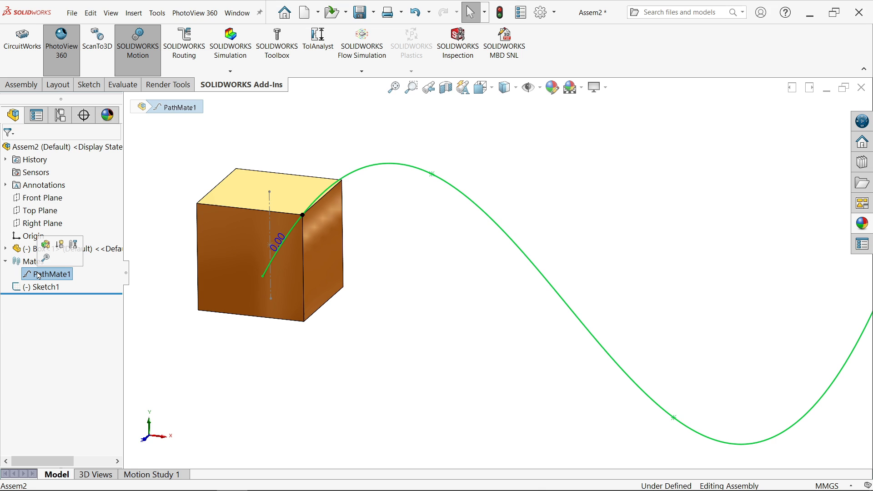
{"action": "left_click", "coordinate": [46, 247]}
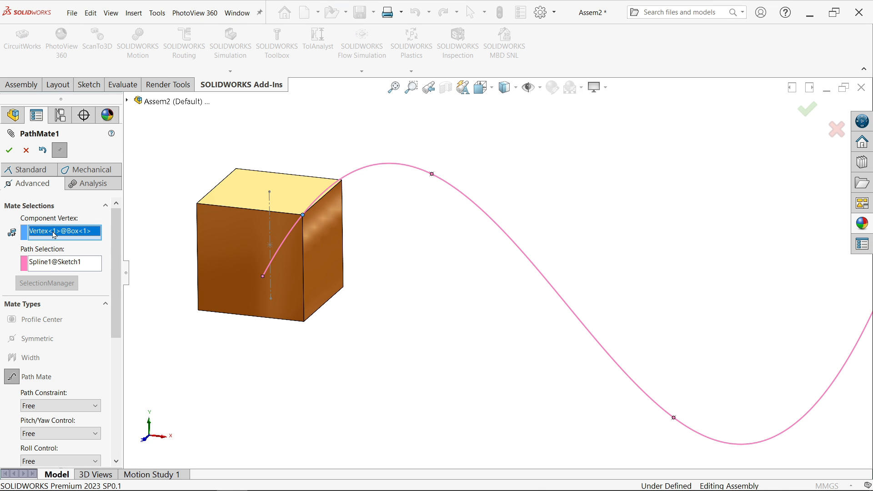
{"action": "right_click", "coordinate": [54, 232]}
{"action": "left_click", "coordinate": [77, 252]}
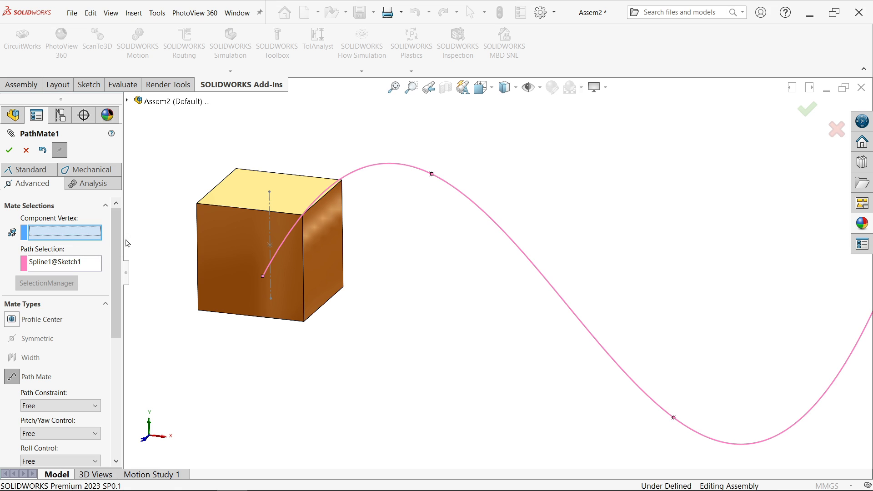
{"action": "left_click", "coordinate": [270, 246]}
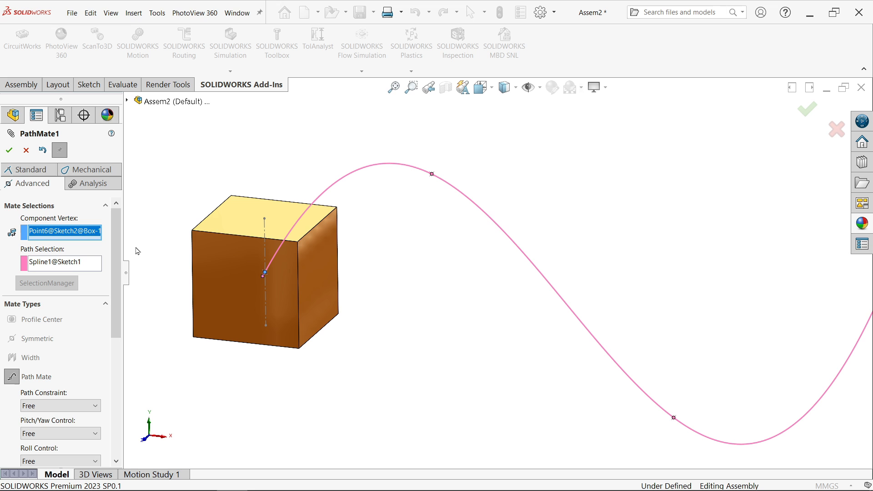
{"action": "left_click", "coordinate": [9, 153]}
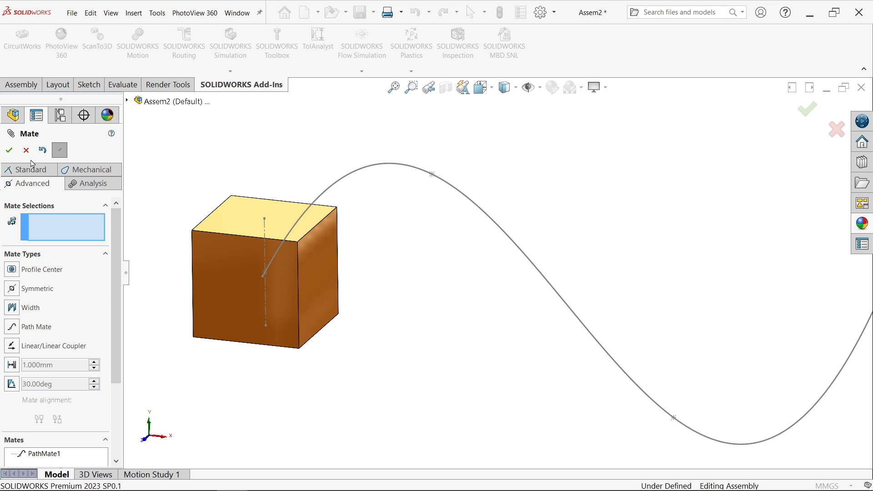
{"action": "left_click", "coordinate": [25, 151]}
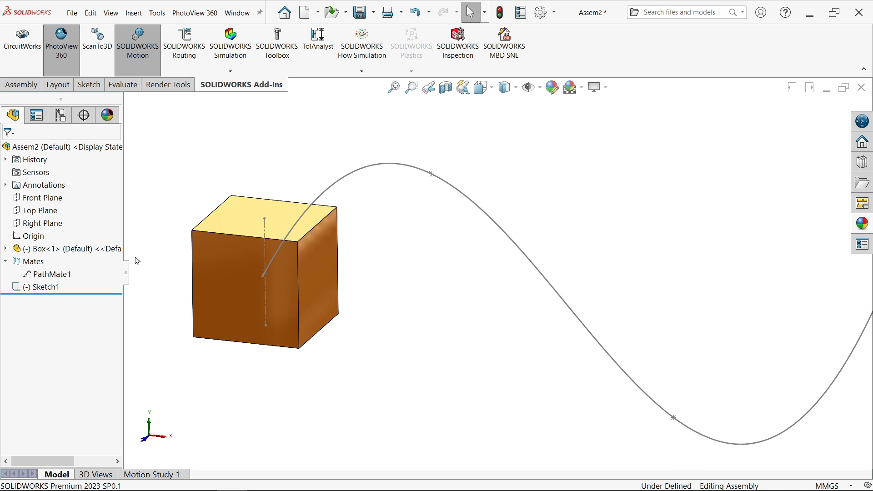
- Reopen Motion Study 1, update the animation's start to the box's new position, and recalculate the study
{"action": "left_click", "coordinate": [148, 476]}
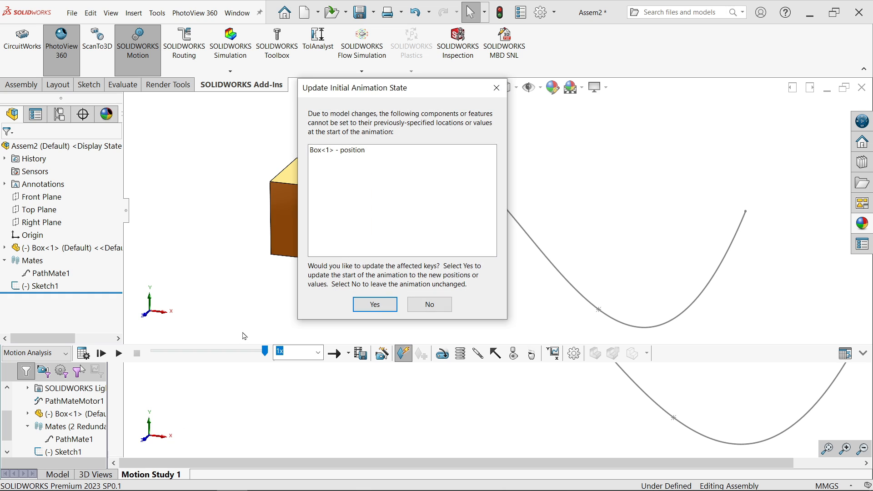
{"action": "left_click", "coordinate": [374, 304]}
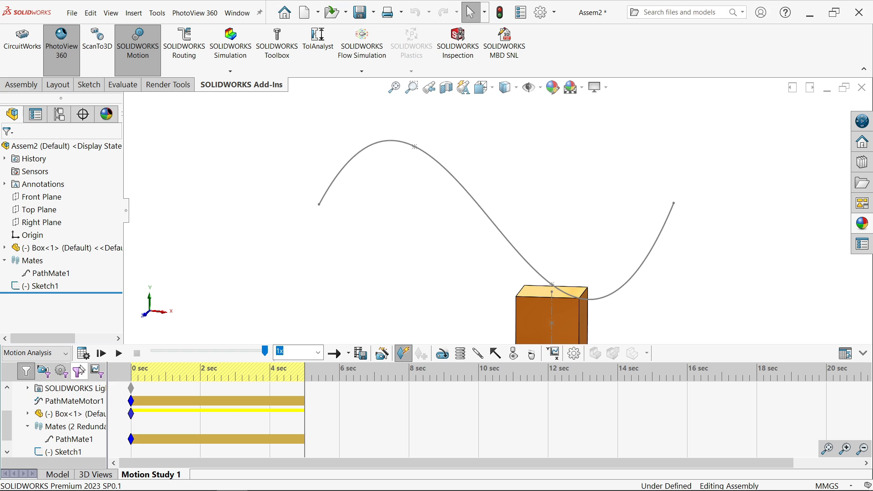
{"action": "left_click", "coordinate": [82, 354]}
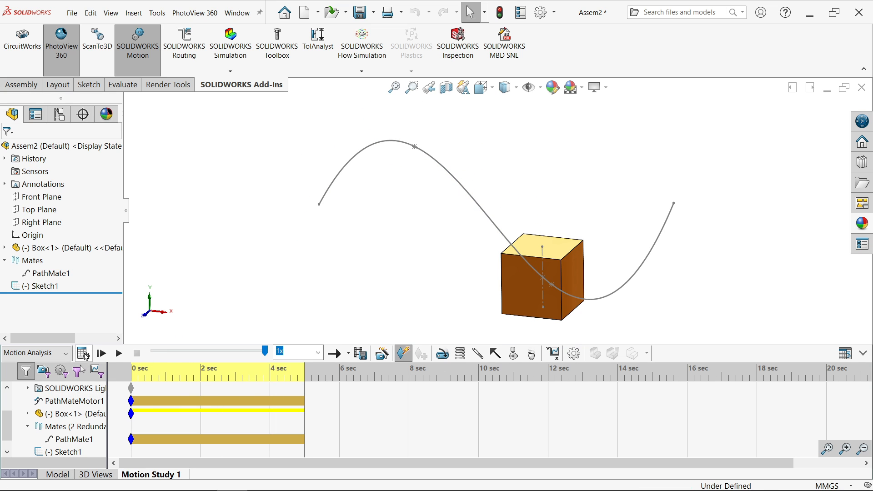
- Play the recalculated motion, collapse the MotionManager timeline and replay the box's travel along the spline
{"action": "scroll", "coordinate": [590, 272], "scroll_direction": "down", "scroll_amount": 2}
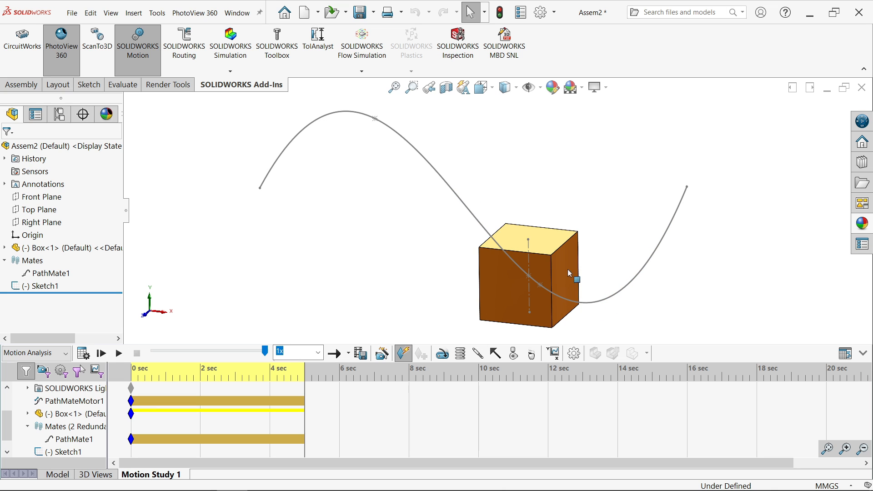
{"action": "left_click", "coordinate": [118, 354]}
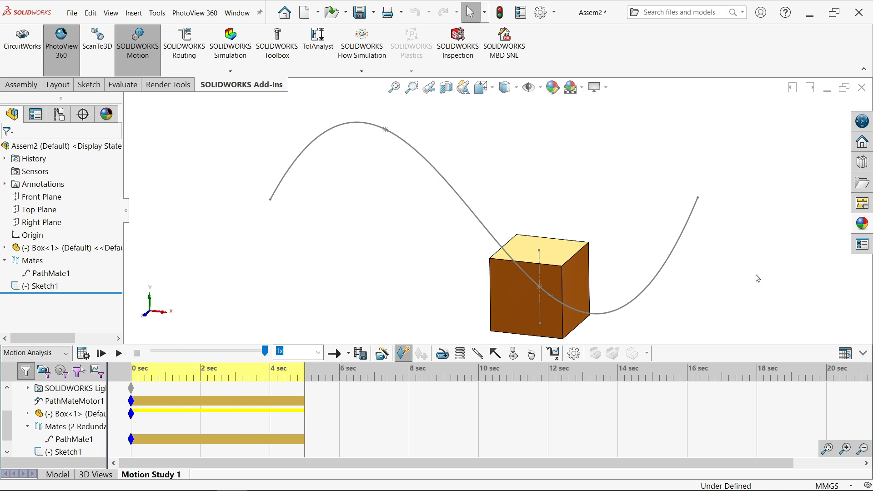
{"action": "left_click", "coordinate": [862, 353]}
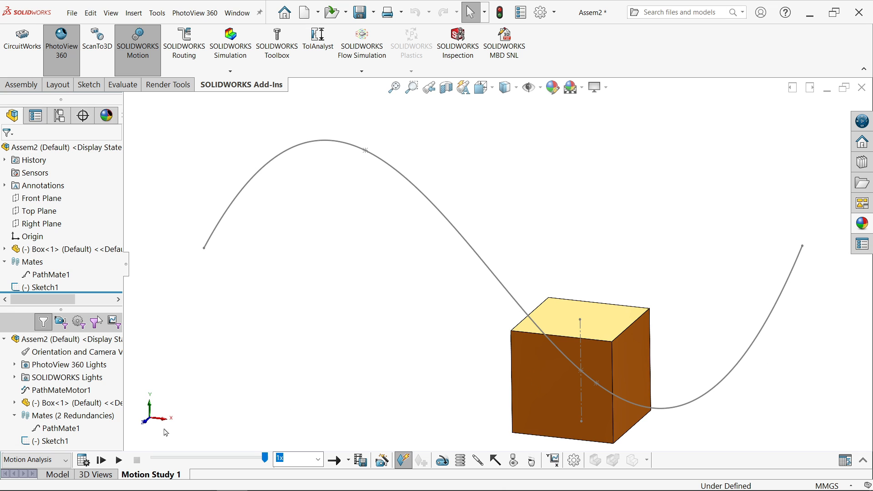
{"action": "left_click", "coordinate": [108, 462]}
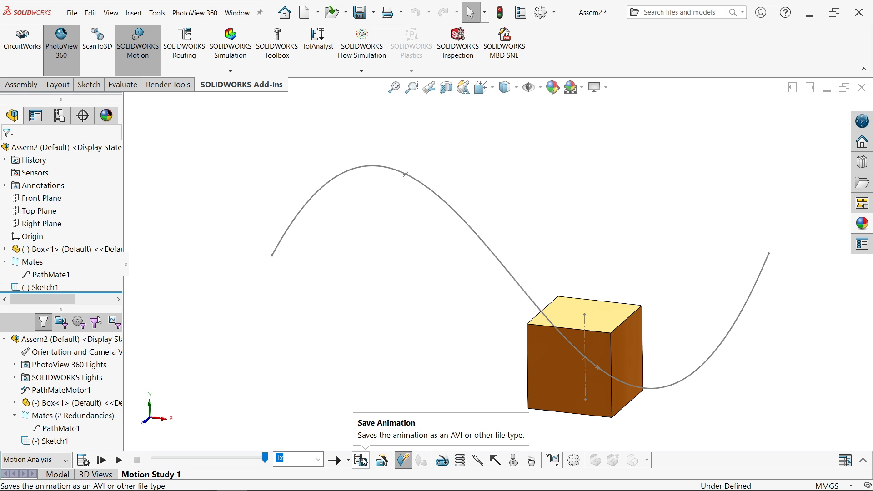
- Save the animation to the Desktop as Microsoft AVI file Assem2 with a 16:9 aspect ratio and 50 frames per second
{"action": "left_click", "coordinate": [361, 460]}
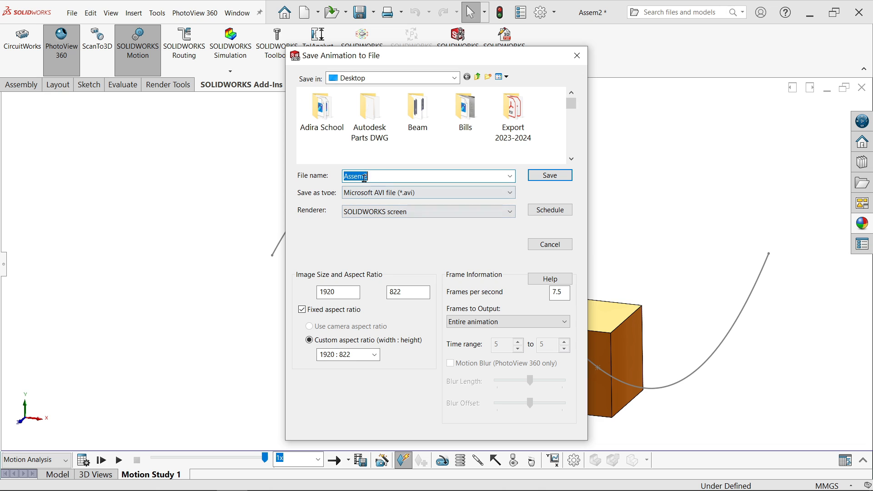
{"action": "left_click", "coordinate": [413, 194]}
{"action": "left_click", "coordinate": [413, 193]}
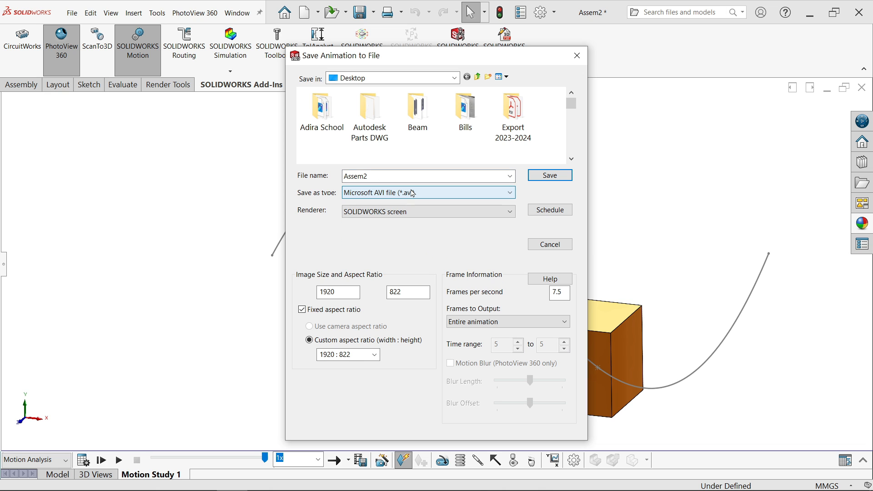
{"action": "left_click", "coordinate": [412, 194]}
{"action": "left_click", "coordinate": [416, 200]}
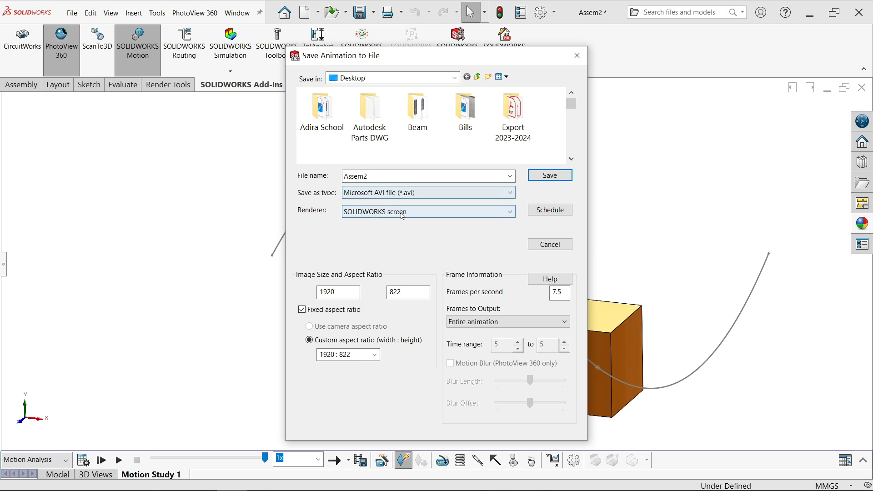
{"action": "left_click", "coordinate": [374, 355]}
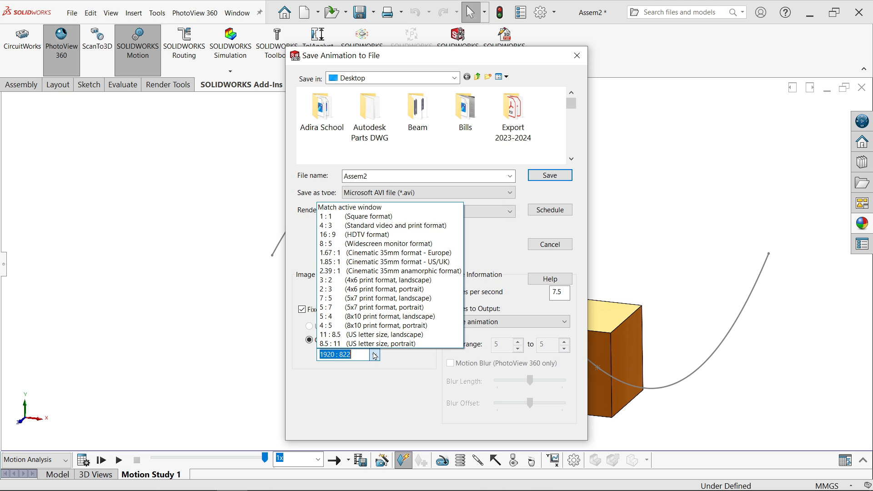
{"action": "left_click", "coordinate": [360, 234]}
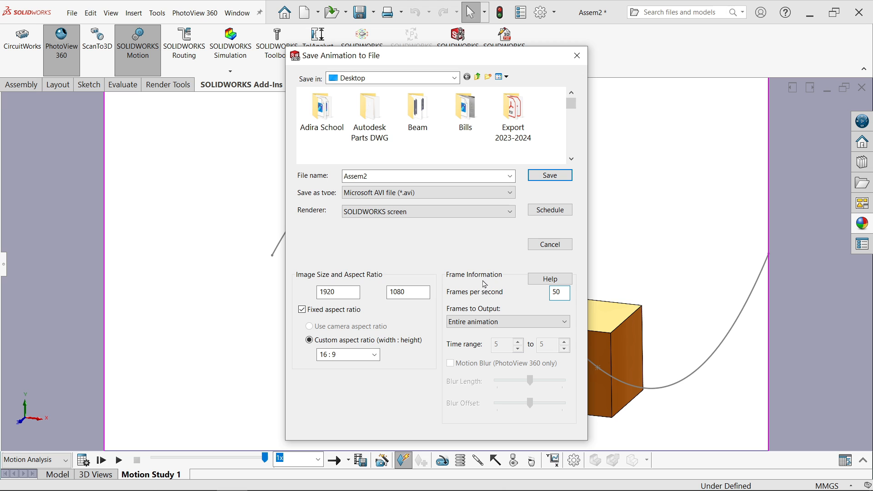
{"action": "left_click", "coordinate": [550, 175]}
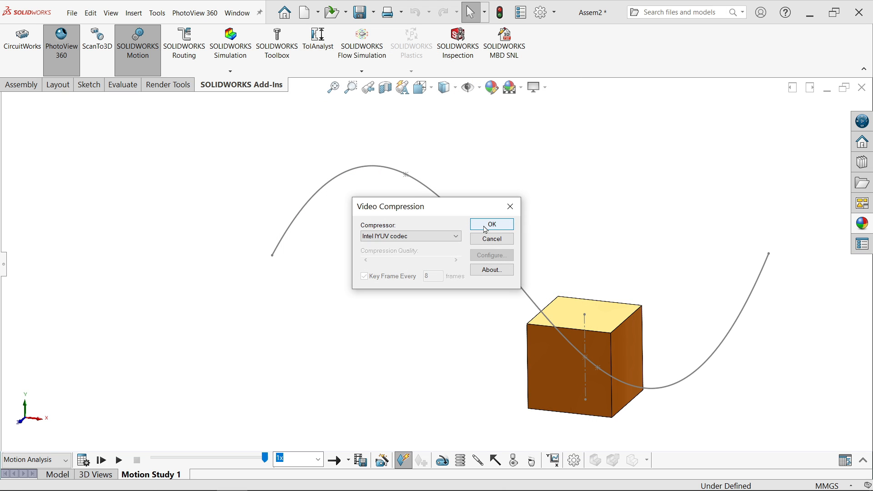
- Set the video compressor to Full Frames (Uncompressed) and generate the animation video
{"action": "left_click", "coordinate": [443, 237]}
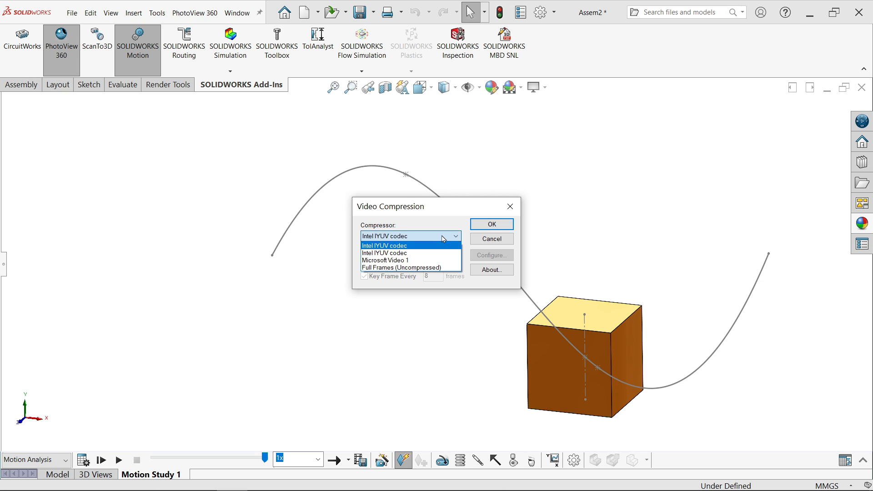
{"action": "left_click", "coordinate": [421, 268]}
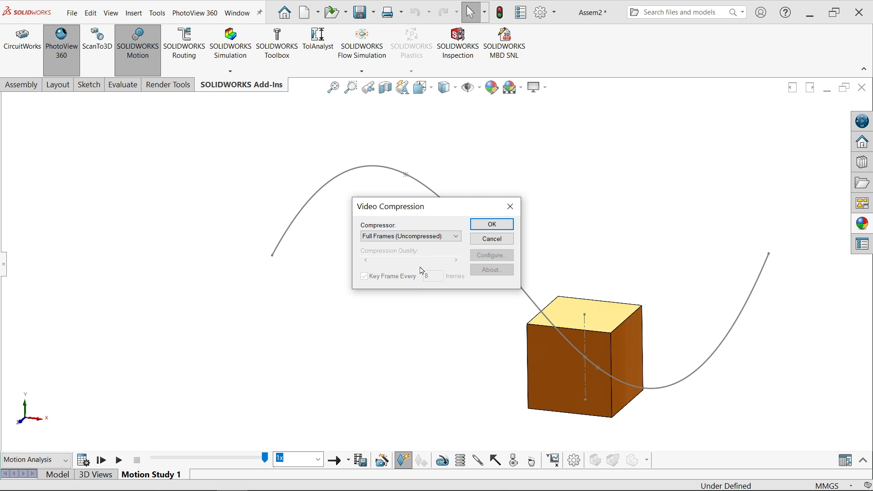
{"action": "left_click", "coordinate": [494, 226]}
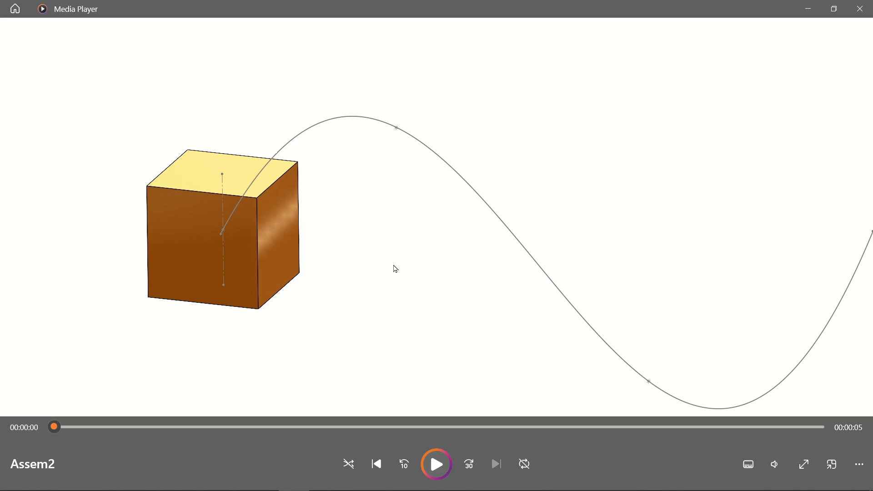
- Play the exported Assem2 video in Media Player, close the player and switch back to SOLIDWORKS
{"action": "left_click", "coordinate": [436, 465]}
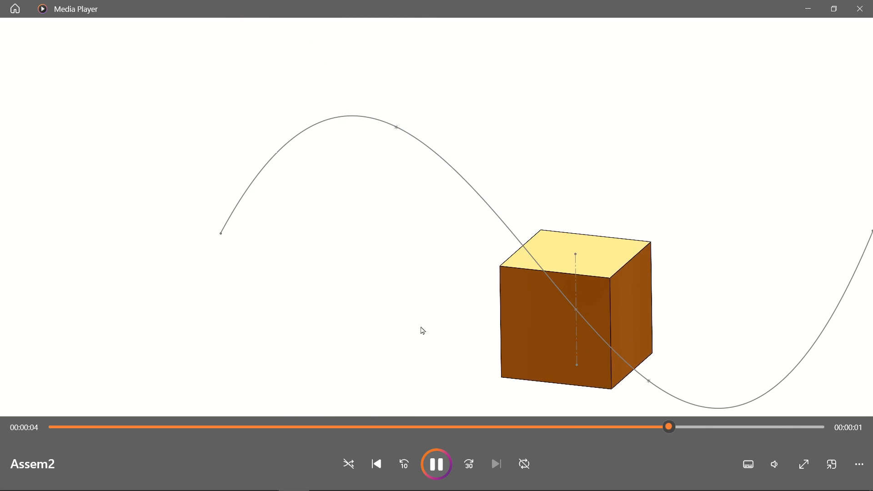
{"action": "left_click", "coordinate": [860, 9]}
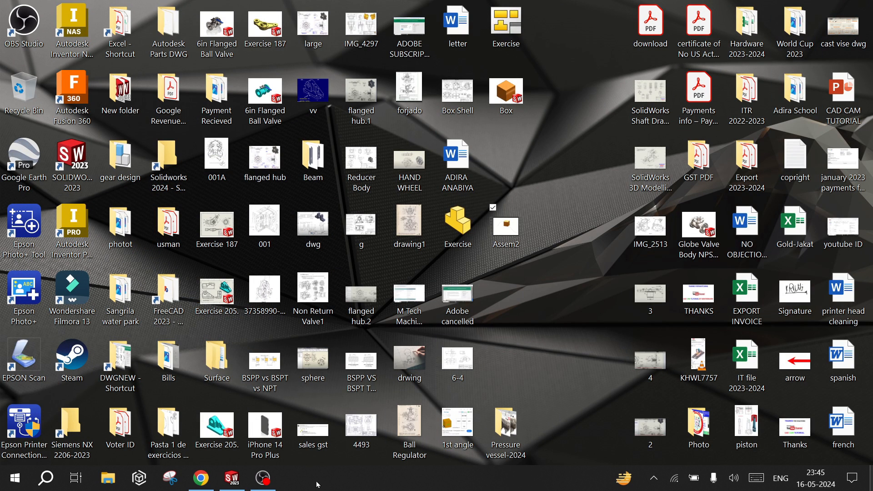
{"action": "left_click", "coordinate": [230, 487]}
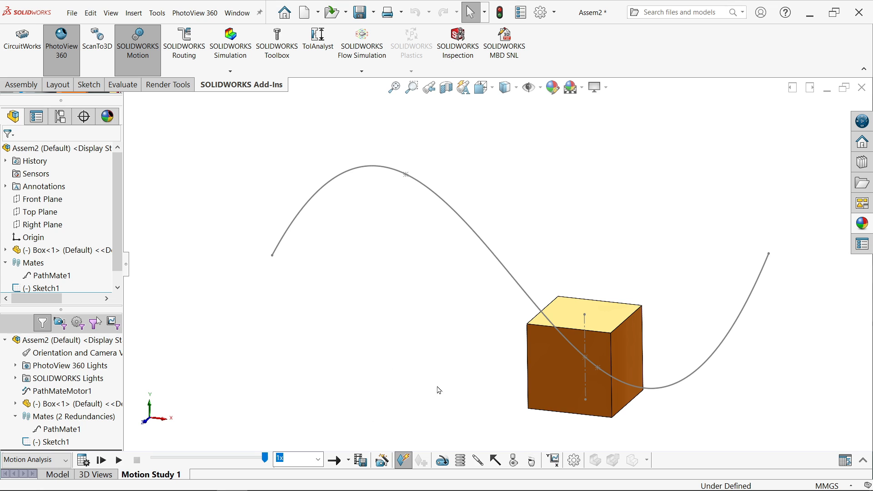
- Expand the MotionManager timeline, play the study partway and return the time slider to near 0 seconds
{"action": "left_click", "coordinate": [864, 461]}
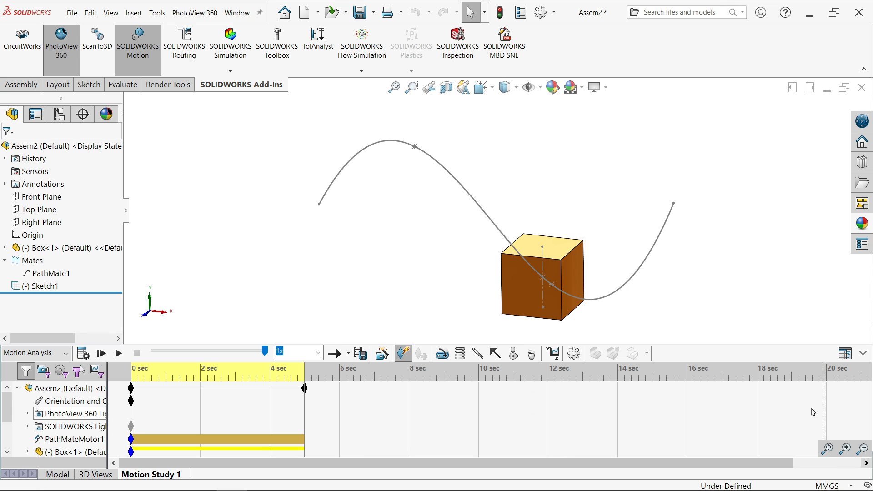
{"action": "scroll", "coordinate": [616, 302], "scroll_direction": "down", "scroll_amount": 2}
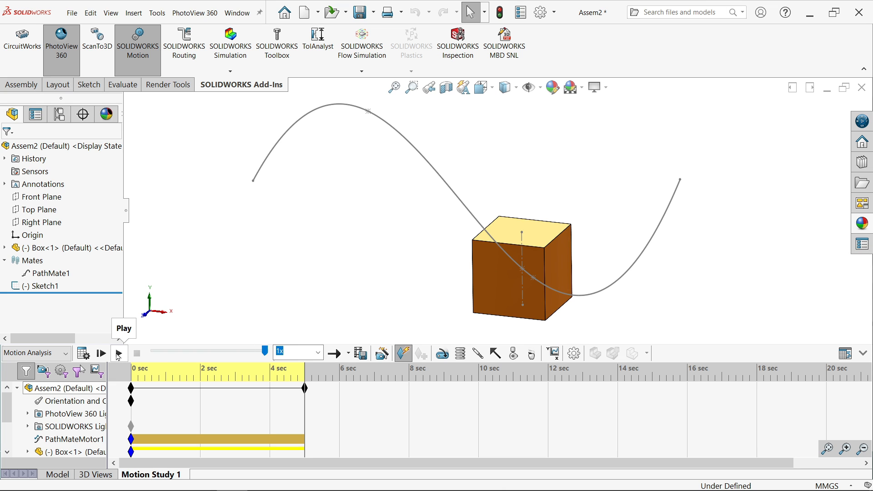
{"action": "left_click", "coordinate": [118, 353]}
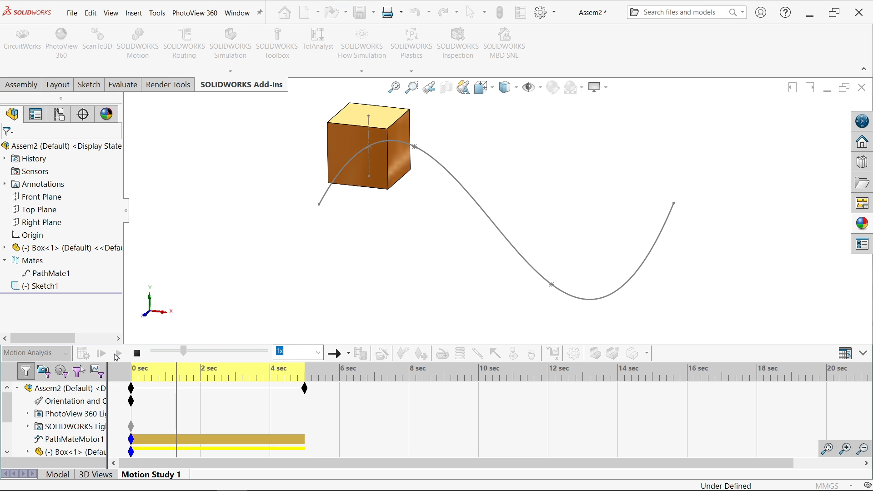
{"action": "left_click", "coordinate": [137, 353]}
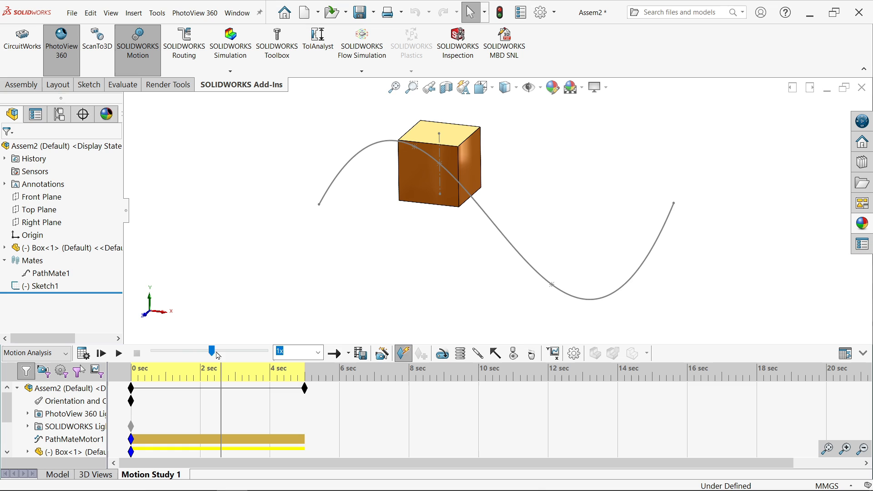
{"action": "left_click_drag", "start_coordinate": [217, 356], "coordinate": [155, 354]}
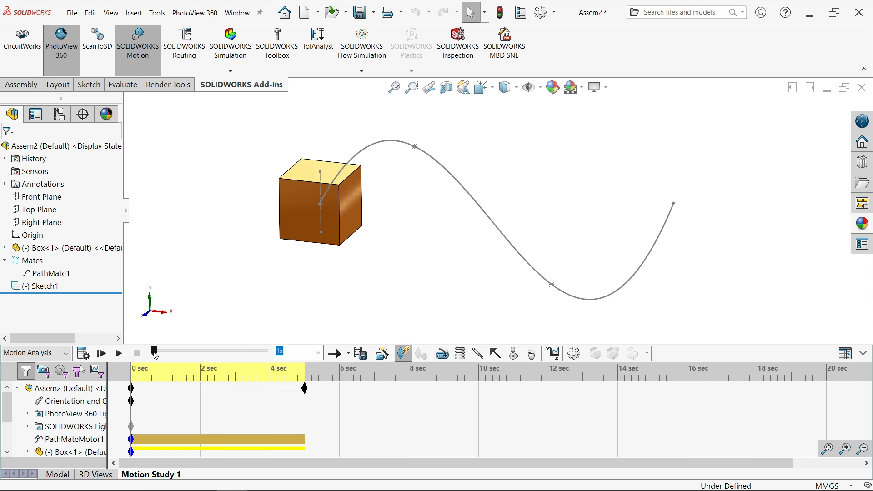
{"action": "left_click_drag", "start_coordinate": [155, 354], "coordinate": [157, 355]}
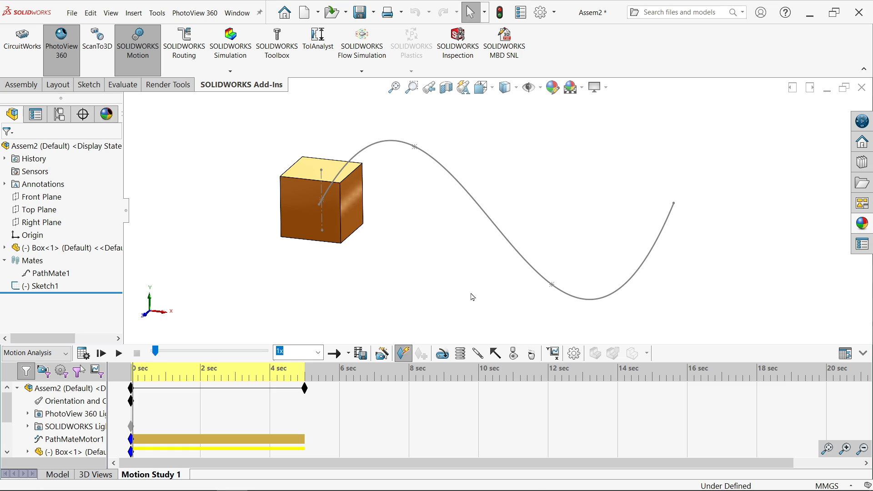
- Play Motion Study 1 to review the box travelling back and forth along the spline
{"action": "scroll", "coordinate": [568, 217], "scroll_direction": "down", "scroll_amount": 2}
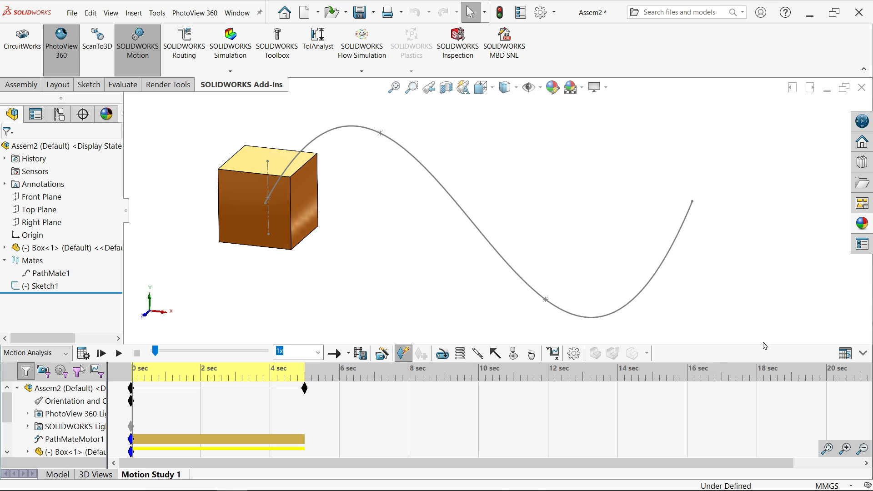
{"action": "right_click", "coordinate": [420, 270]}
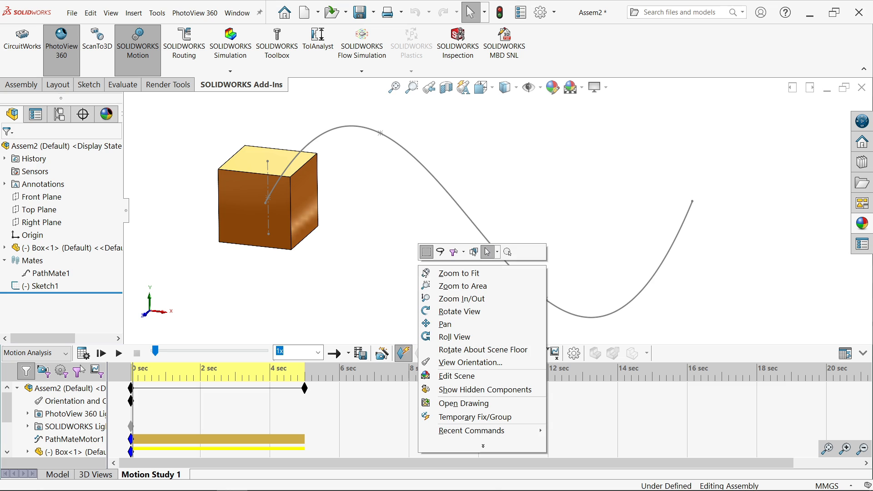
{"action": "left_click", "coordinate": [444, 324]}
{"action": "left_click_drag", "start_coordinate": [436, 297], "coordinate": [434, 283]}
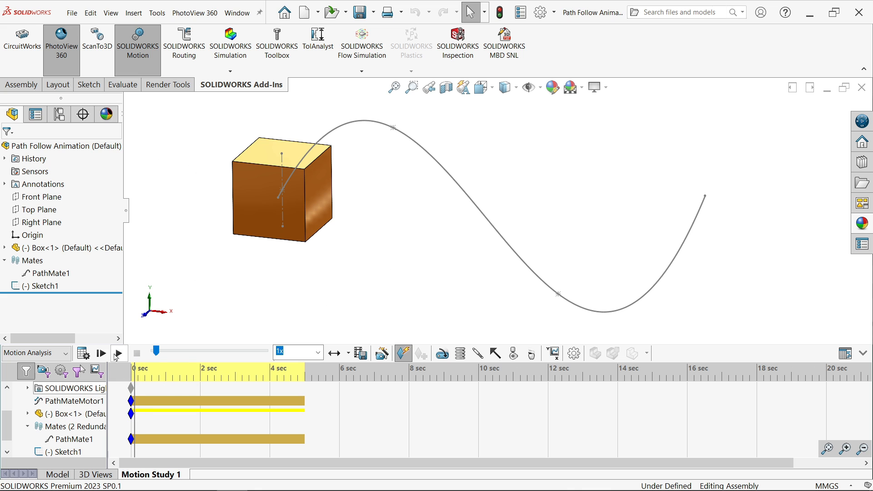
{"action": "left_click", "coordinate": [116, 355]}
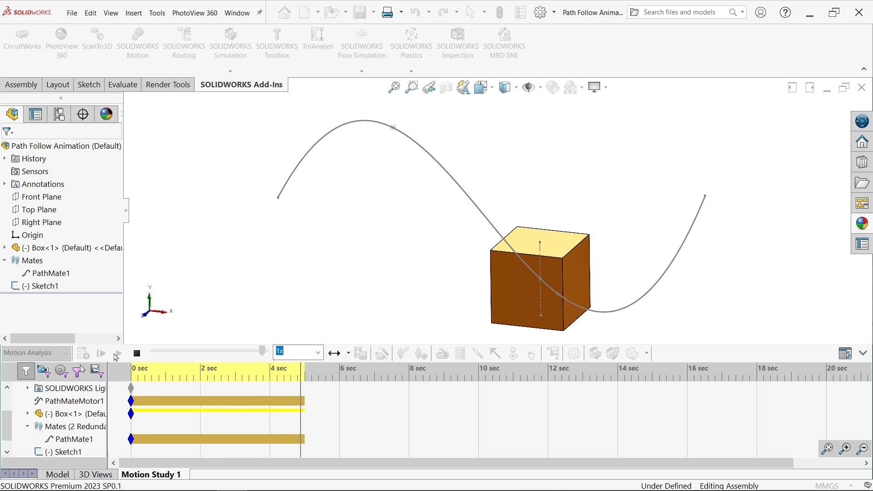
{"action": "scroll", "coordinate": [509, 252], "scroll_direction": "up", "scroll_amount": 2}
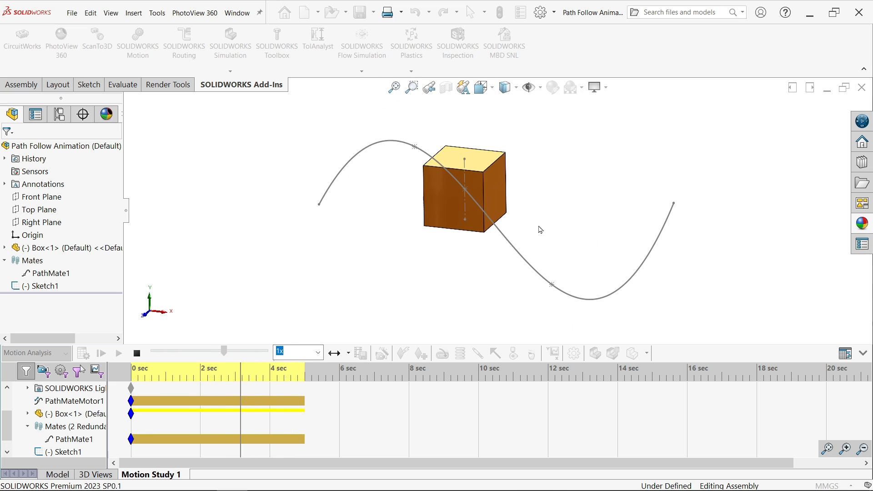